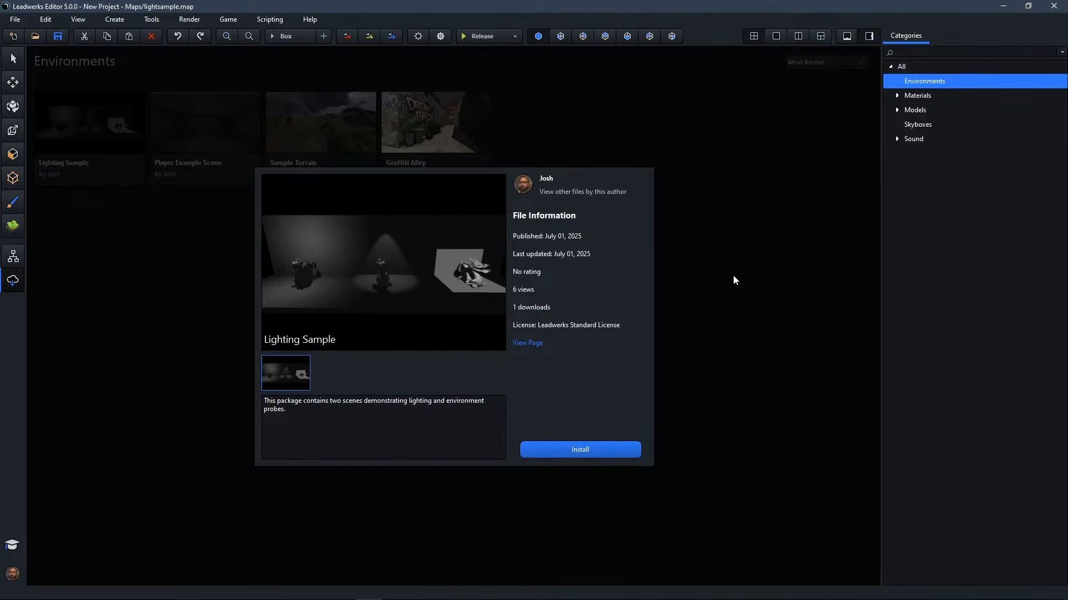
# Close the Lighting Sample package details, check the signed-in account window and dismiss it
pyautogui.click(715, 256)
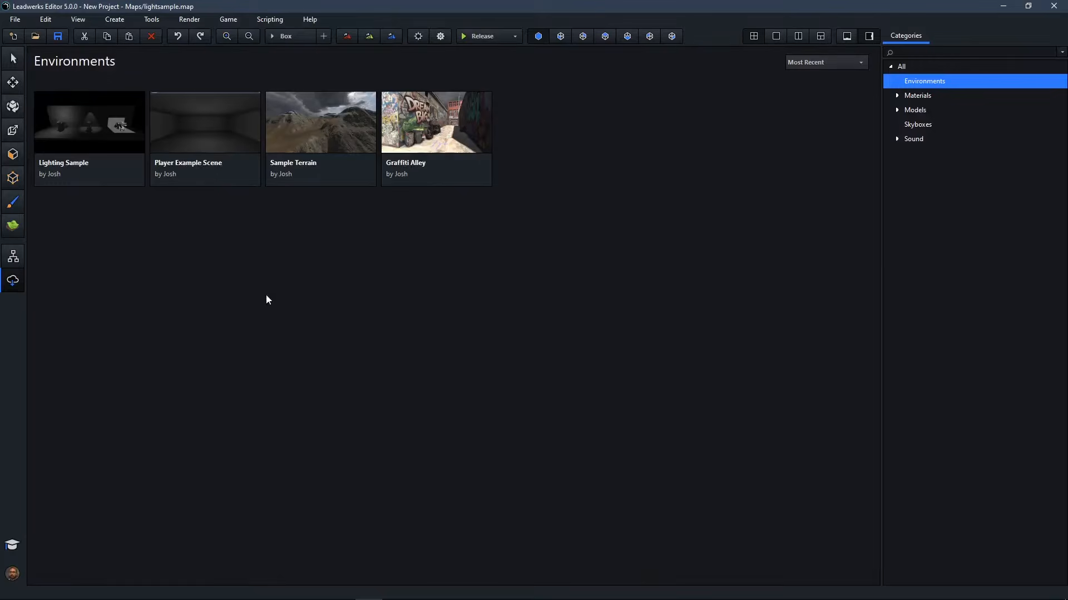
pyautogui.click(16, 580)
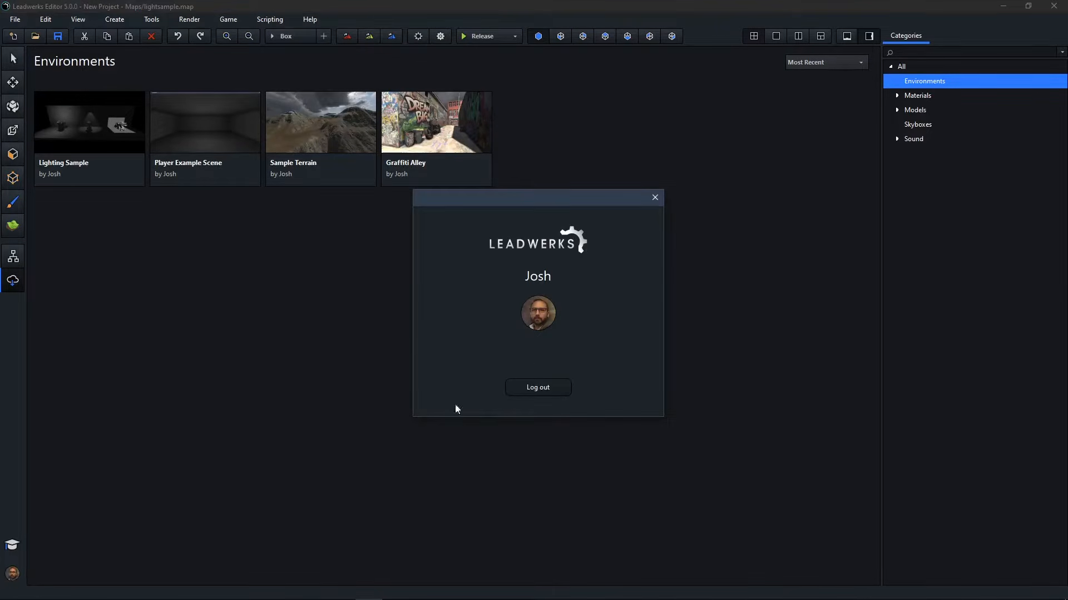
pyautogui.click(655, 199)
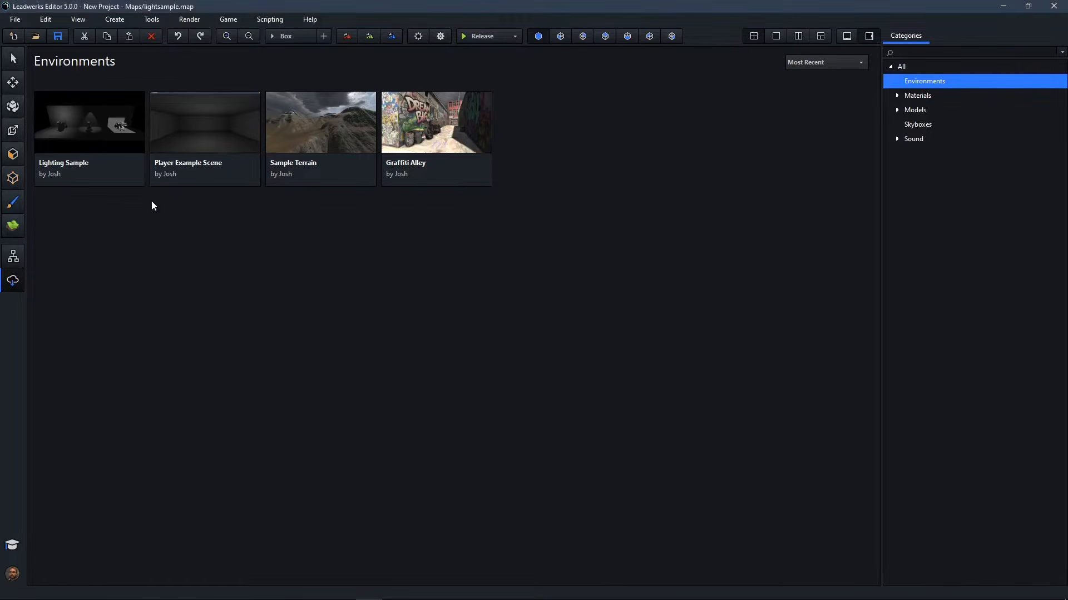
# Return to the lightsample scene and show only the Perspective viewport
pyautogui.click(11, 59)
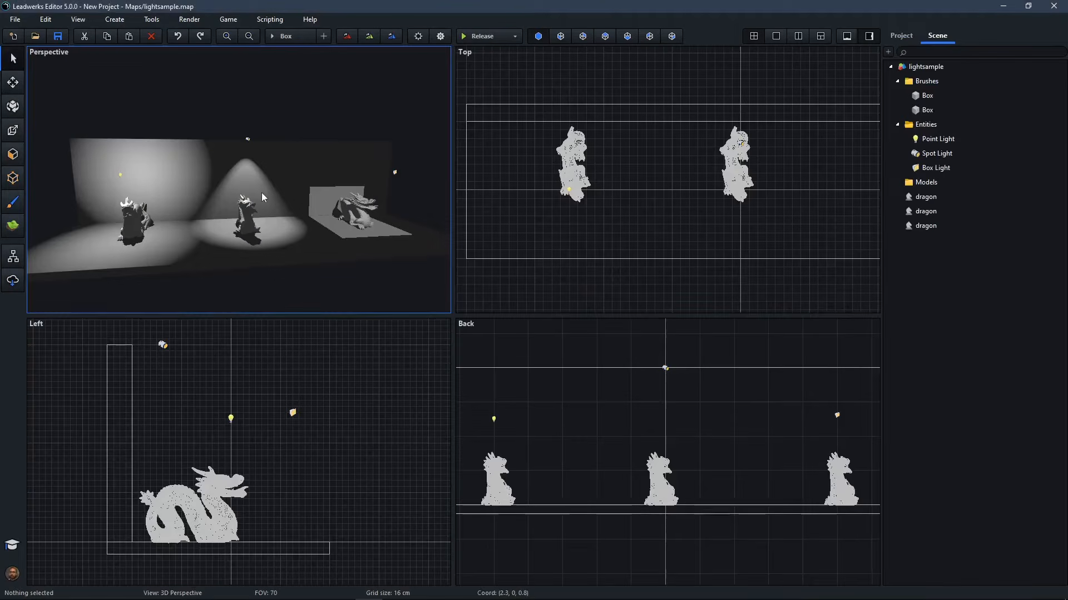
pyautogui.moveTo(216, 181)
pyautogui.mouseDown(button='right')
pyautogui.moveTo(195, 176)
pyautogui.moveTo(213, 179)
pyautogui.mouseUp(button='right')
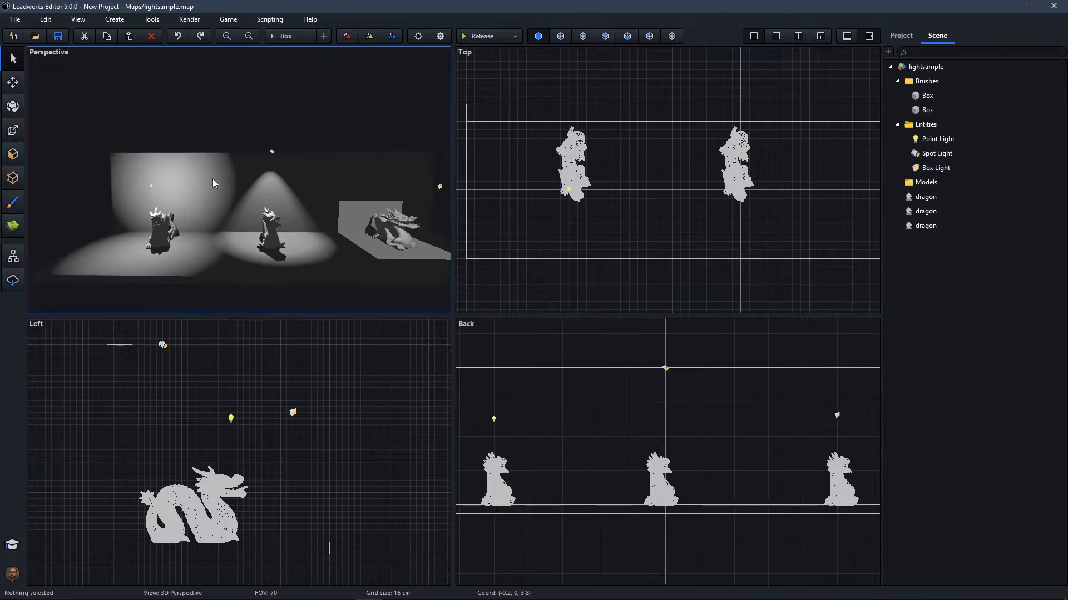
pyautogui.click(774, 39)
# Select the point light above the dragon beside the spot-lit one
pyautogui.moveTo(322, 222); pyautogui.dragTo(346, 230, button='right')
pyautogui.press('a')
pyautogui.press('w')
pyautogui.click(365, 246)
pyautogui.press('s')
pyautogui.moveTo(452, 279); pyautogui.dragTo(482, 293, button='right')
pyautogui.press('d')
pyautogui.press('w')
pyautogui.press('a')
pyautogui.press('d')
pyautogui.press('s')
pyautogui.press('e')
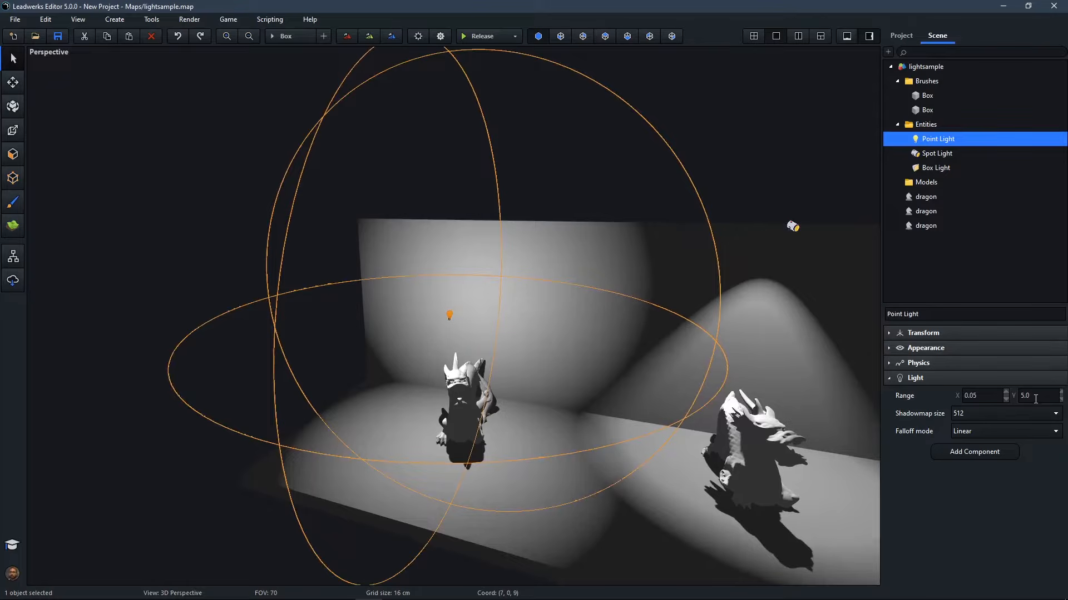
# Try outer ranges of 6 and 4 on the point light, and restore the outer range to 5
pyautogui.click(1038, 396)
pyautogui.write('6')
pyautogui.press('Return')
pyautogui.write('4')
pyautogui.press('Return')
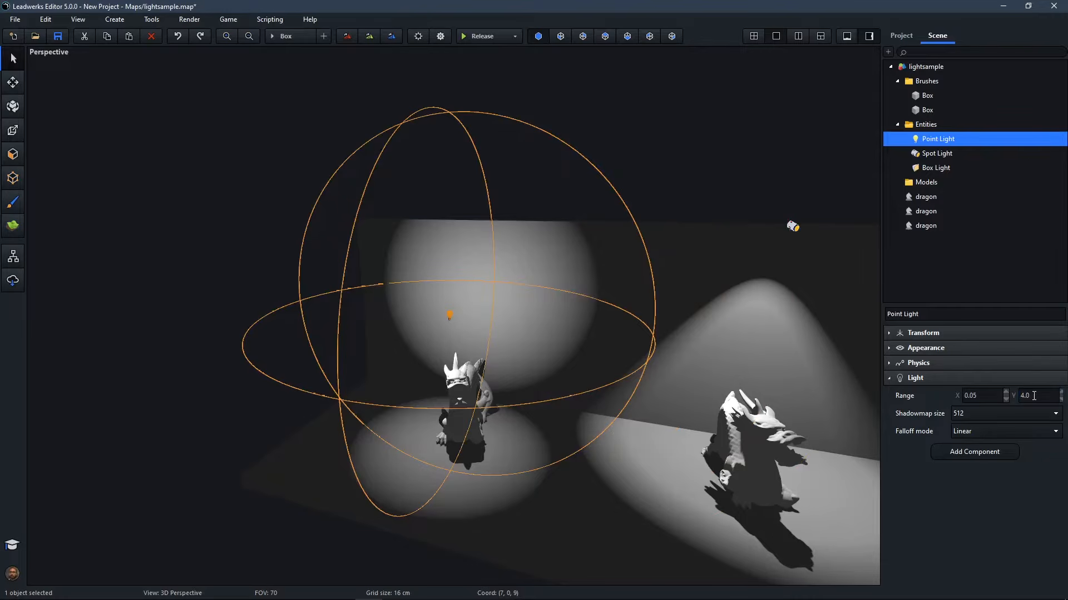
pyautogui.click(1045, 394)
pyautogui.write('5')
pyautogui.press('Return')
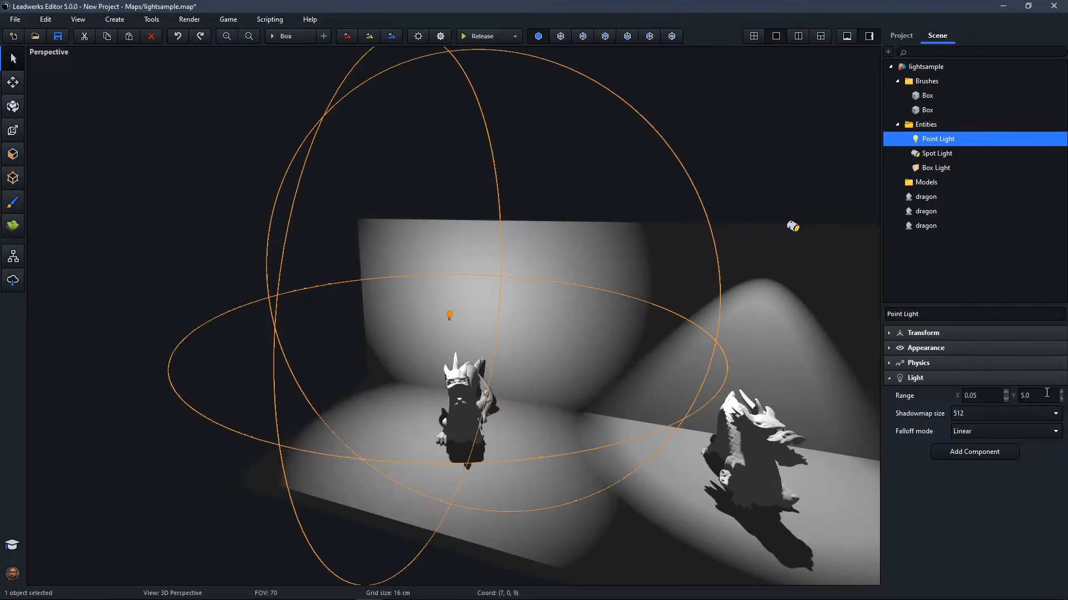
# Try the Inverse square falloff mode on the point light, and switch it back to Linear
pyautogui.click(983, 431)
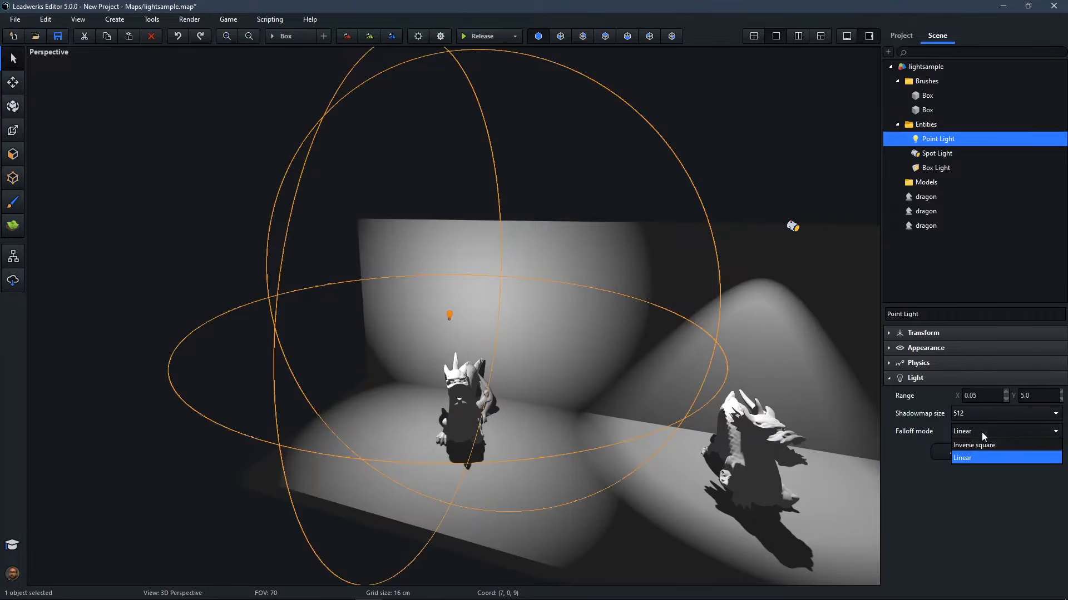
pyautogui.click(982, 432)
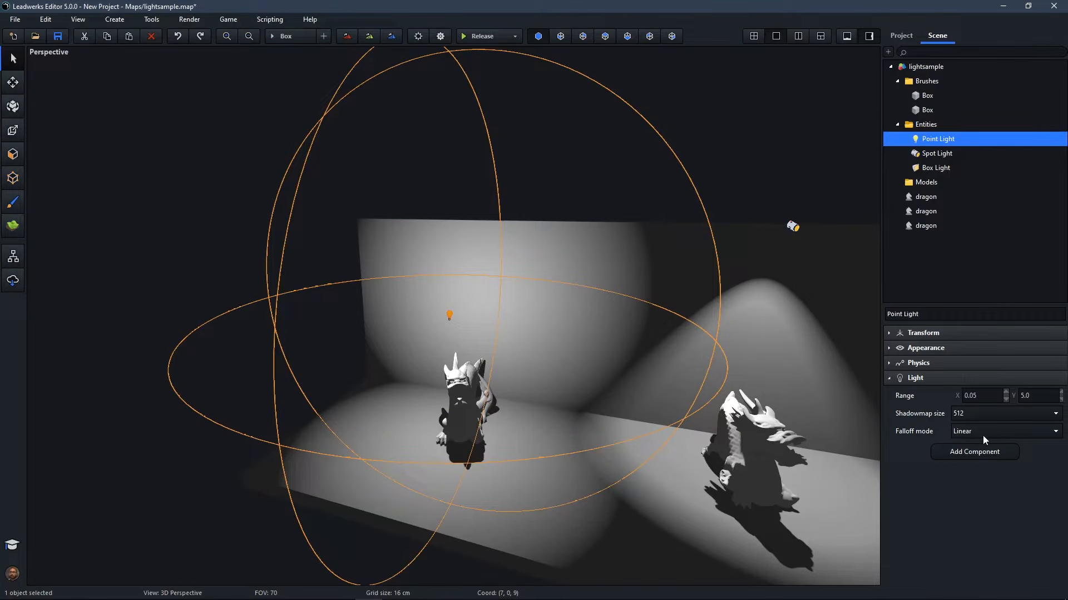
pyautogui.scroll(1, 982, 436)
pyautogui.moveTo(561, 390); pyautogui.dragTo(603, 426, button='right')
pyautogui.press('w')
pyautogui.press('s')
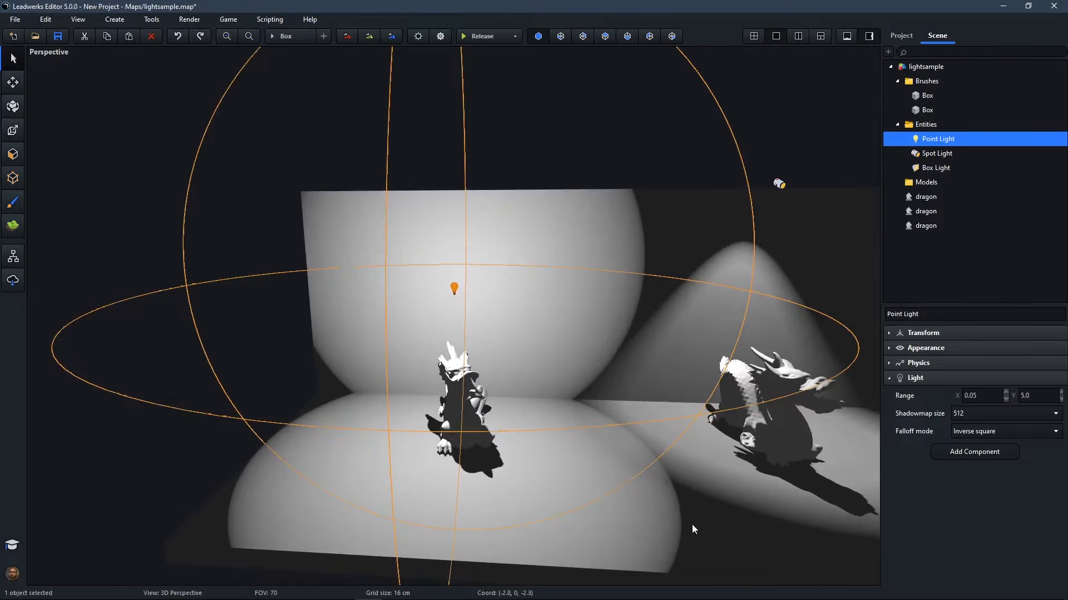
pyautogui.click(976, 433)
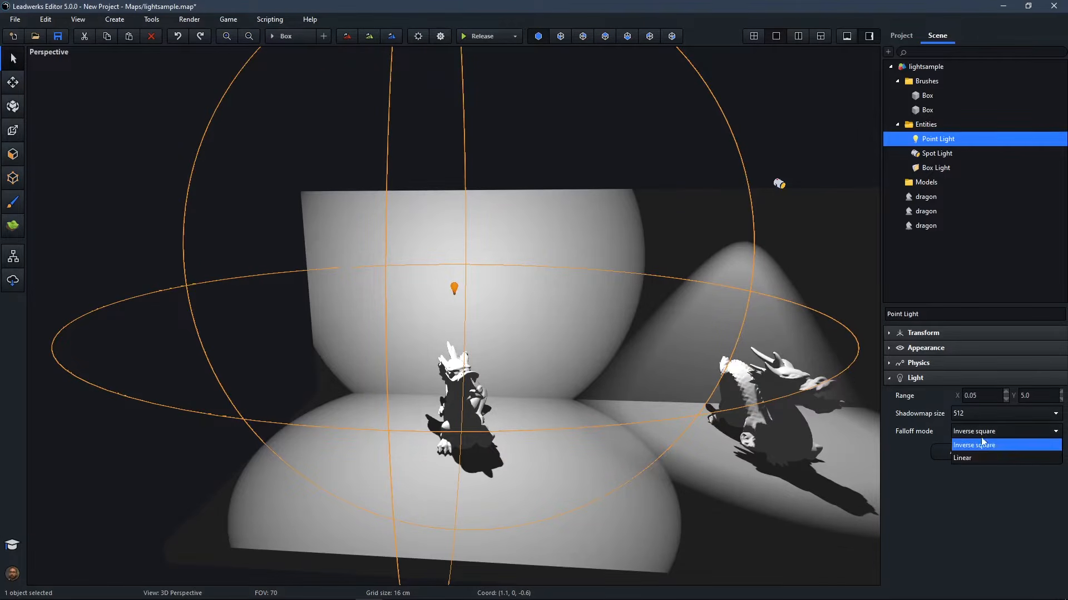
pyautogui.click(976, 456)
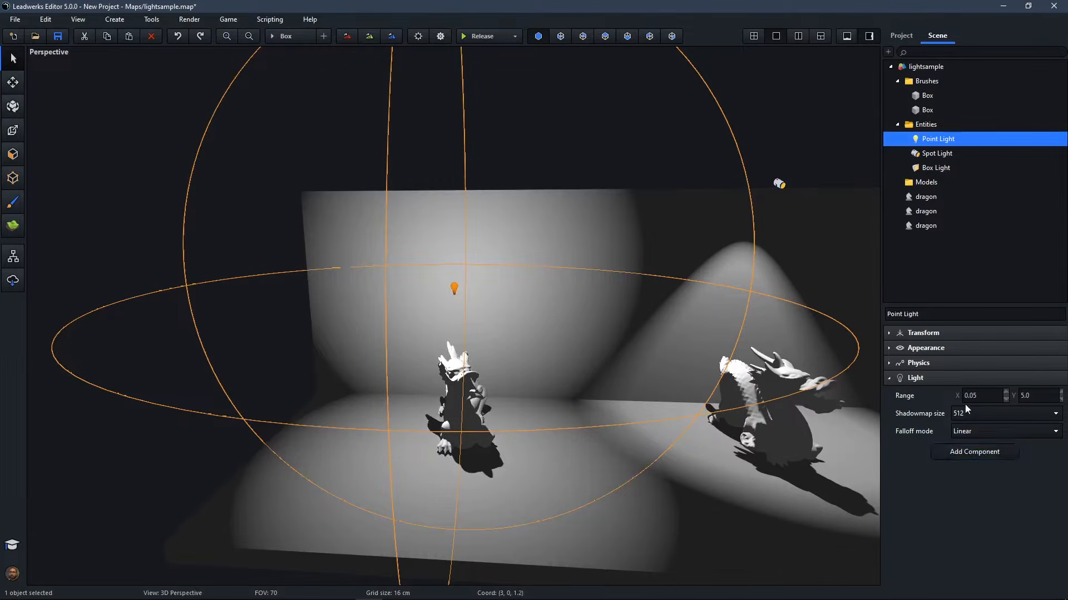
# Examine the point light's inner range, shadowmap size options and range outline, leaving the light deselected
pyautogui.click(982, 396)
pyautogui.click(988, 397)
pyautogui.click(988, 416)
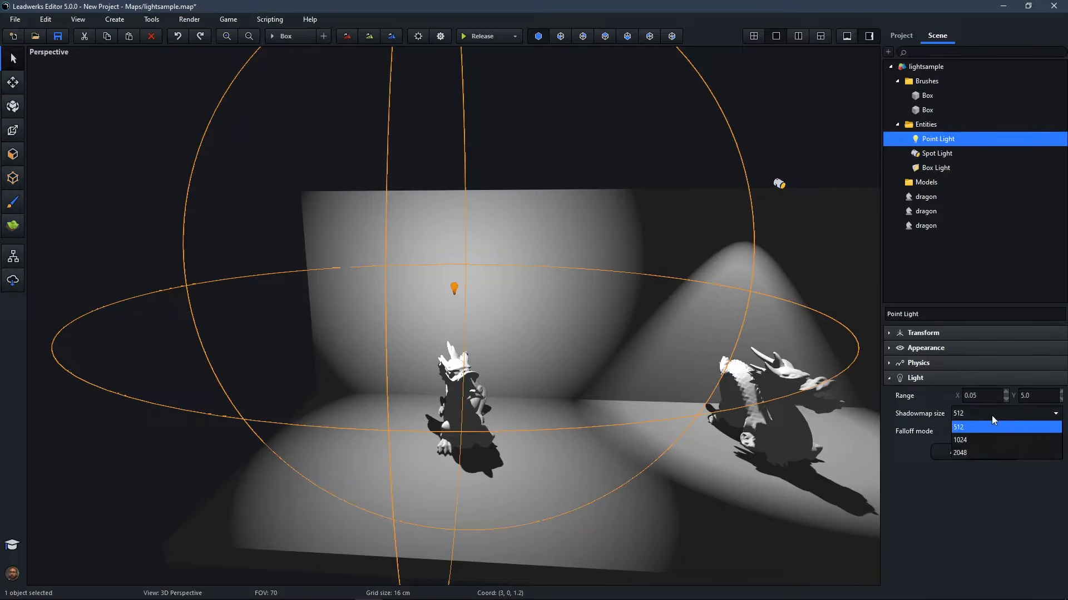
pyautogui.click(992, 415)
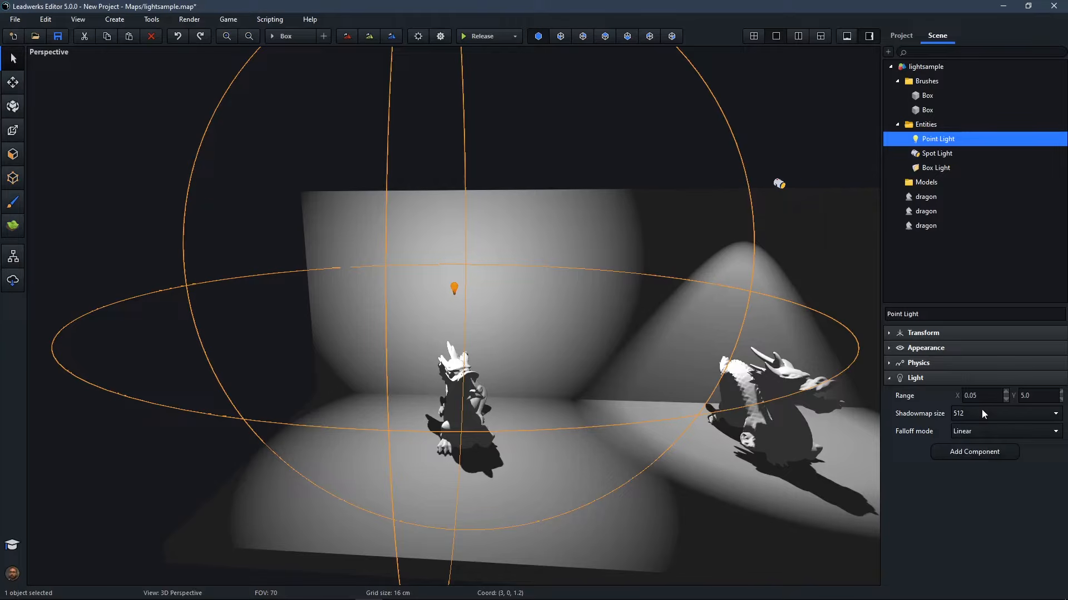
pyautogui.press('d')
pyautogui.moveTo(714, 374); pyautogui.dragTo(711, 409, button='right')
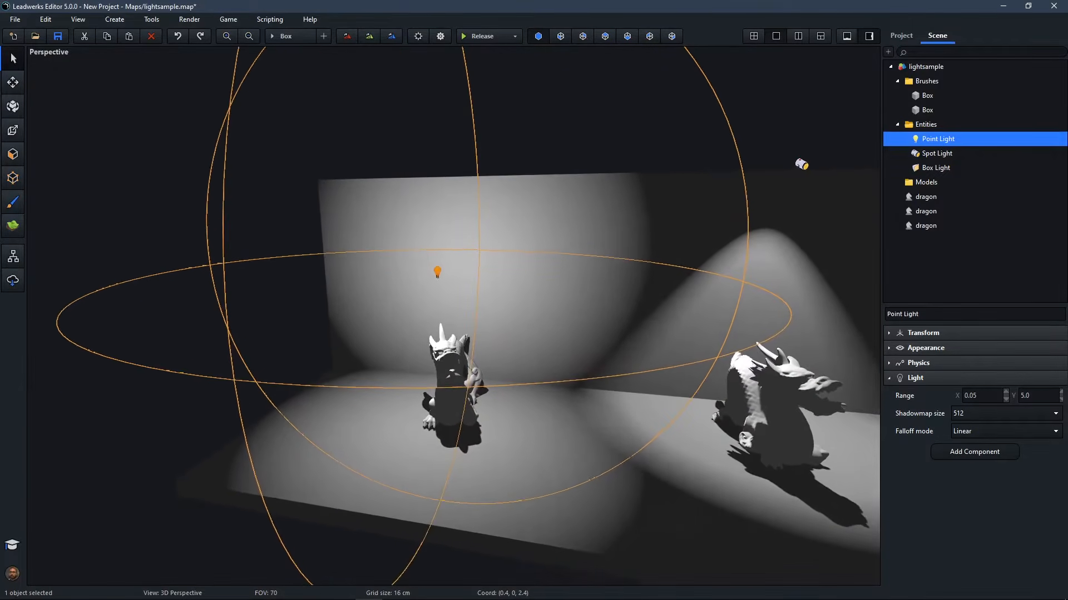
pyautogui.press('Escape')
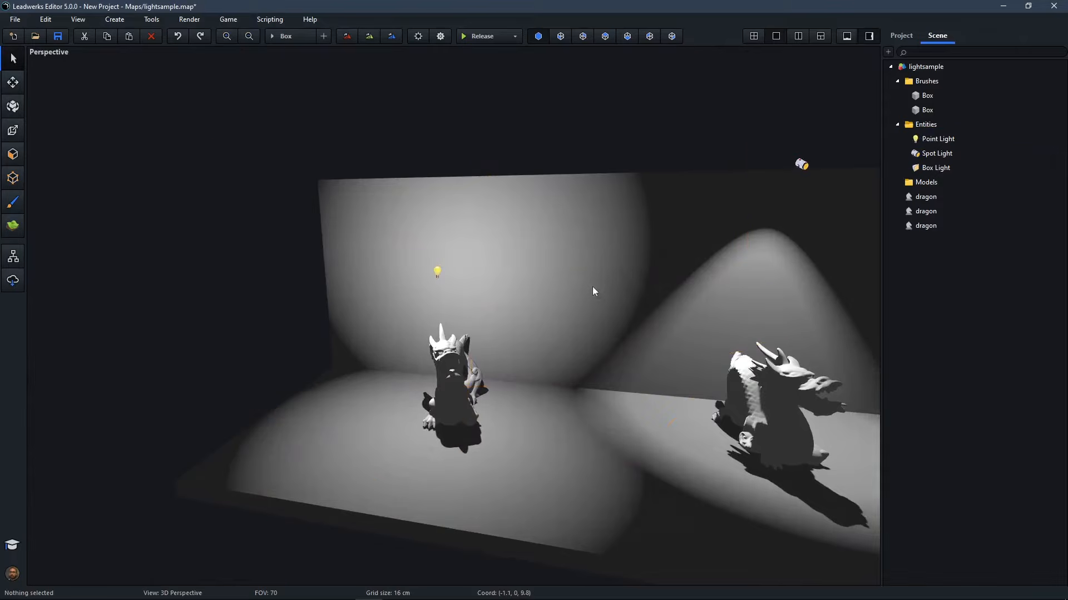
pyautogui.click(438, 272)
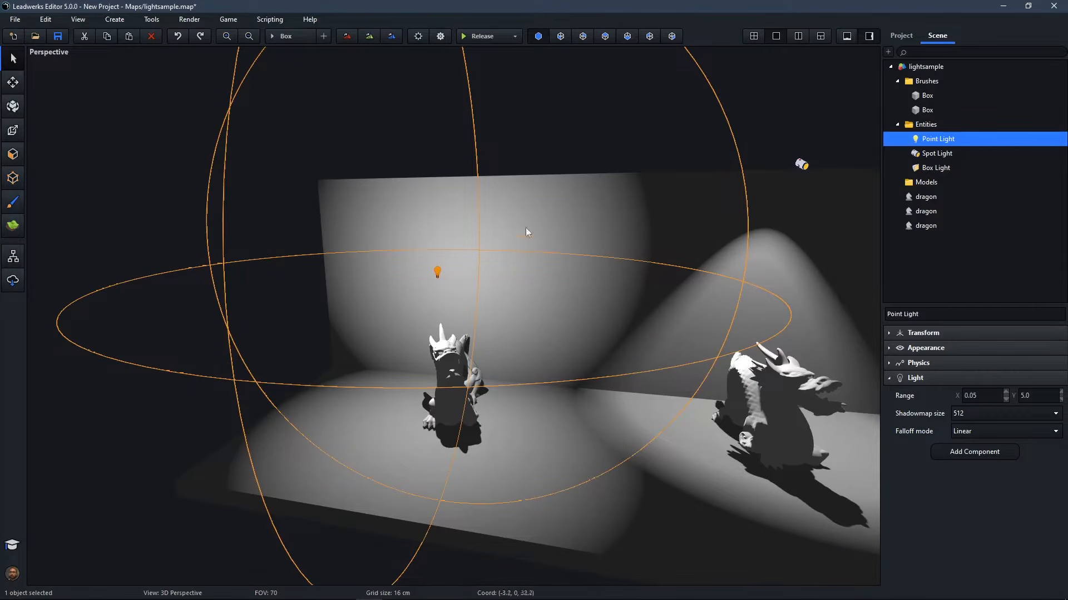
pyautogui.press('Escape')
# Select the spot light above the middle dragon and expand its Transform properties
pyautogui.moveTo(562, 265); pyautogui.dragTo(508, 256, button='right')
pyautogui.click(431, 220)
pyautogui.moveTo(498, 315); pyautogui.dragTo(433, 303, button='right')
pyautogui.click(923, 333)
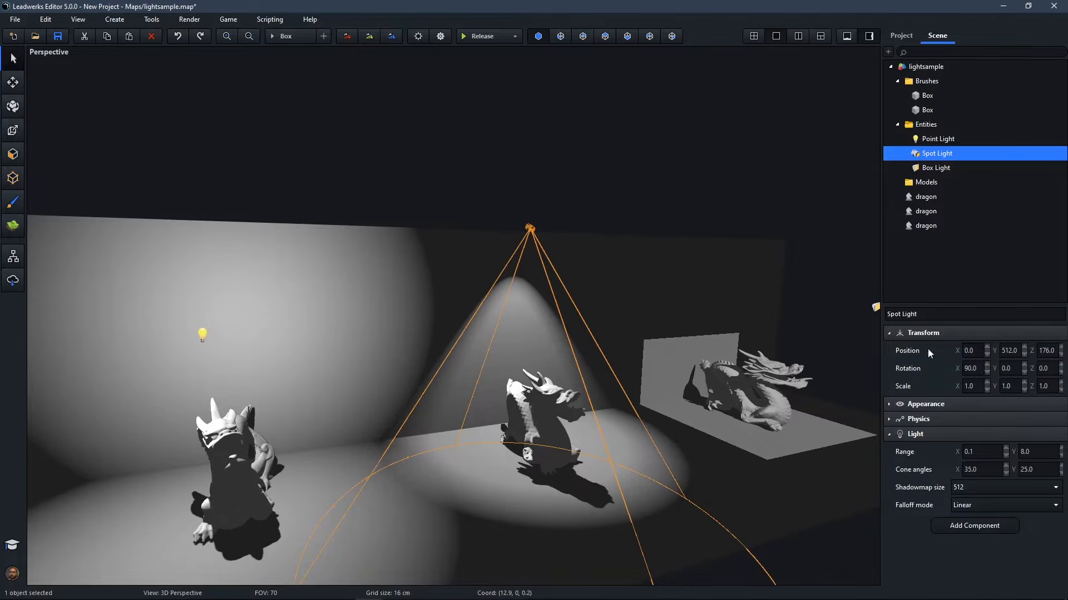
# Try an X rotation of 0 on the spot light to see its direction, and restore it to 90
pyautogui.moveTo(963, 366); pyautogui.dragTo(972, 365)
pyautogui.press('Return')
pyautogui.moveTo(667, 311); pyautogui.dragTo(575, 270, button='right')
pyautogui.press('w')
pyautogui.press('d')
pyautogui.press('s')
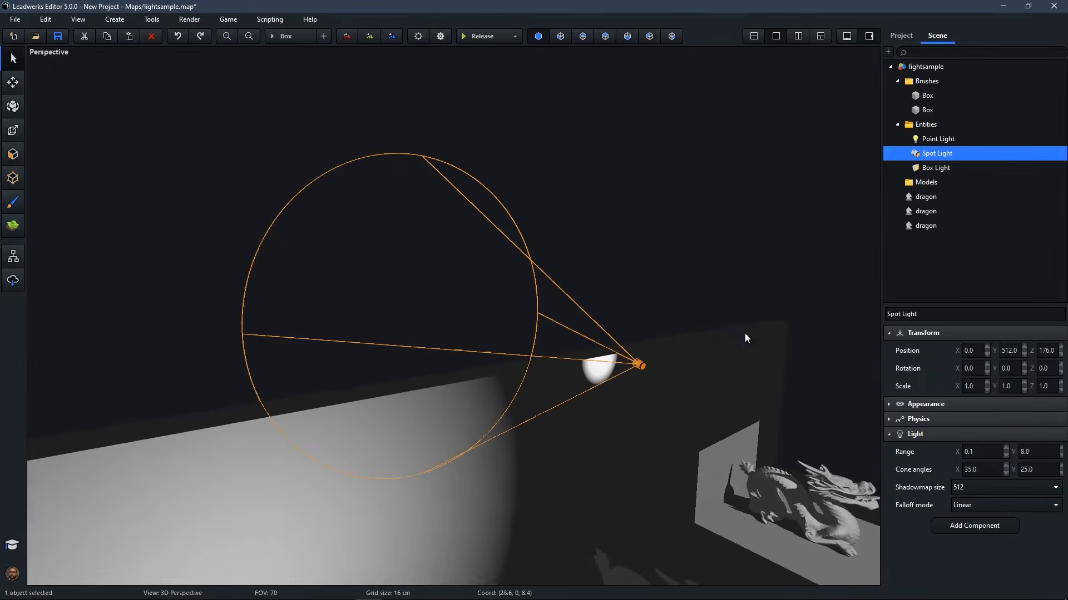
pyautogui.moveTo(964, 368); pyautogui.dragTo(978, 372)
pyautogui.write('90')
pyautogui.press('Return')
pyautogui.moveTo(609, 246)
pyautogui.mouseDown(button='right')
pyautogui.moveTo(595, 256)
pyautogui.moveTo(597, 280)
pyautogui.moveTo(535, 251)
pyautogui.moveTo(618, 254)
pyautogui.mouseUp(button='right')
pyautogui.press('d')
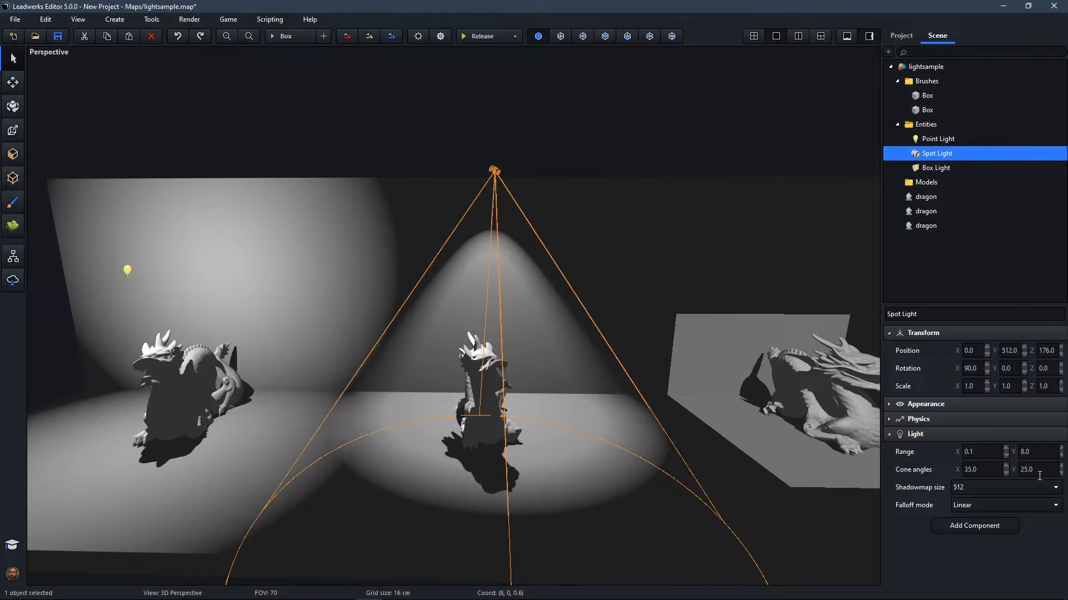
# Set the spot light's outer cone angle to 45
pyautogui.doubleClick(993, 471)
pyautogui.write('45')
pyautogui.press('Return')
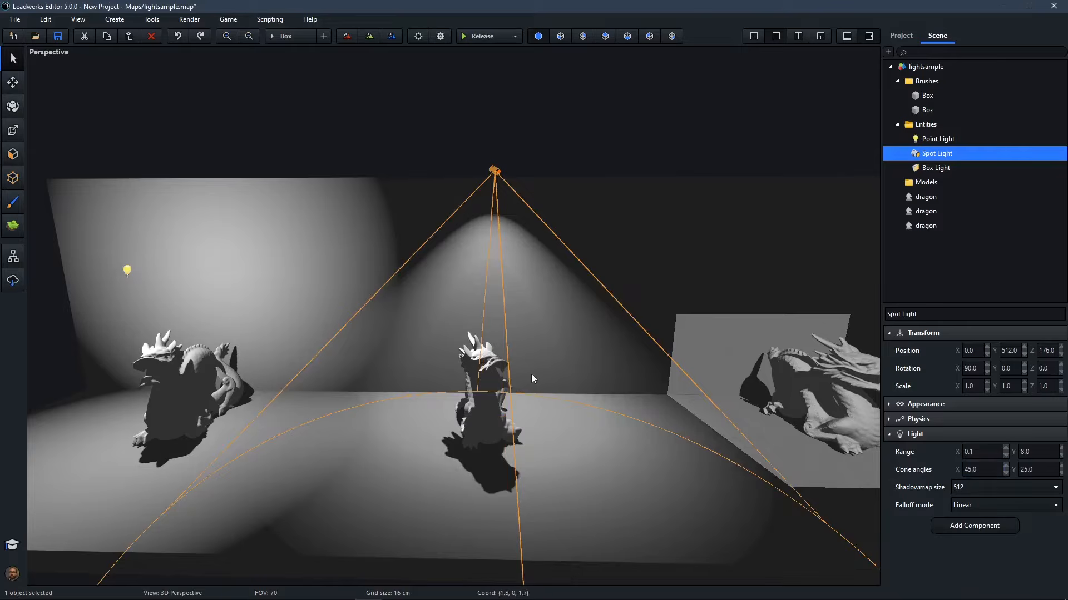
pyautogui.moveTo(532, 375); pyautogui.dragTo(531, 337, button='right')
pyautogui.press('s')
pyautogui.press('s')
pyautogui.press('w')
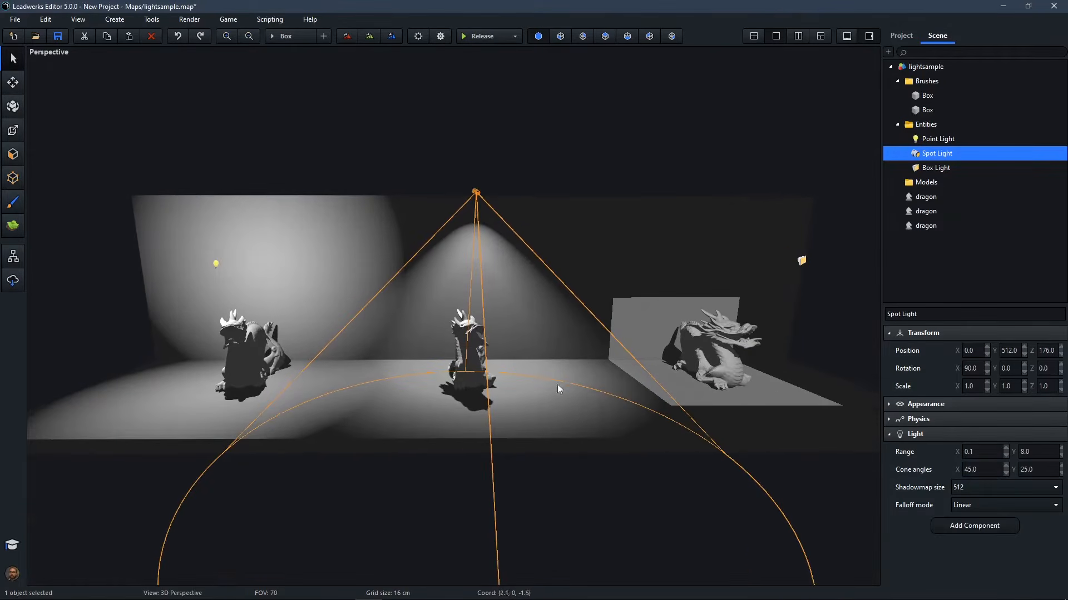
# Try inner cone angles of 44 and 40 on the spot light to compare its edge softness
pyautogui.click(1045, 470)
pyautogui.write('44')
pyautogui.press('Return')
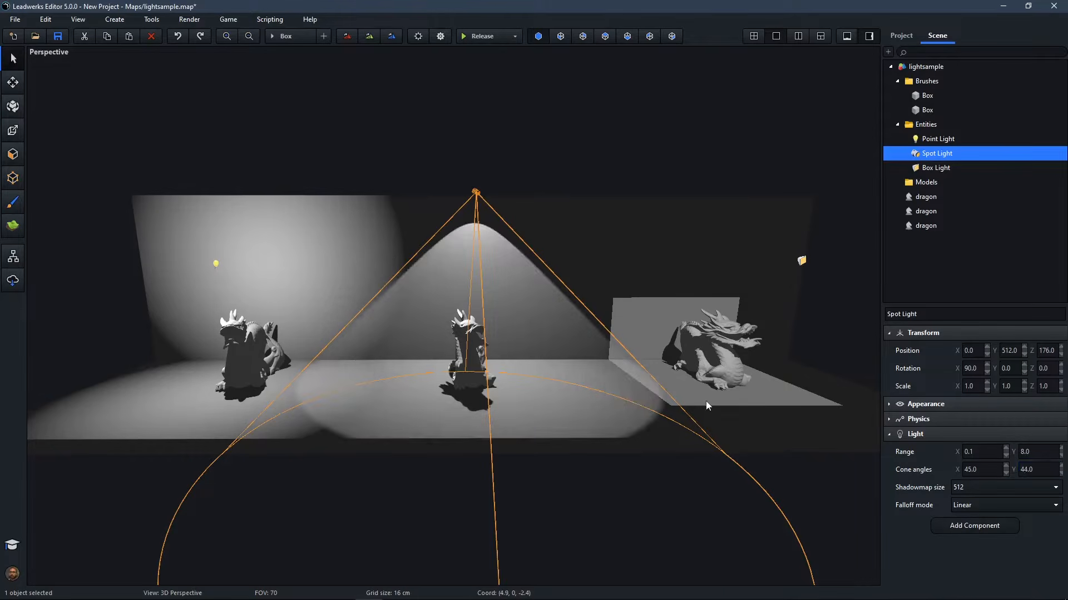
pyautogui.scroll(5, 705, 401)
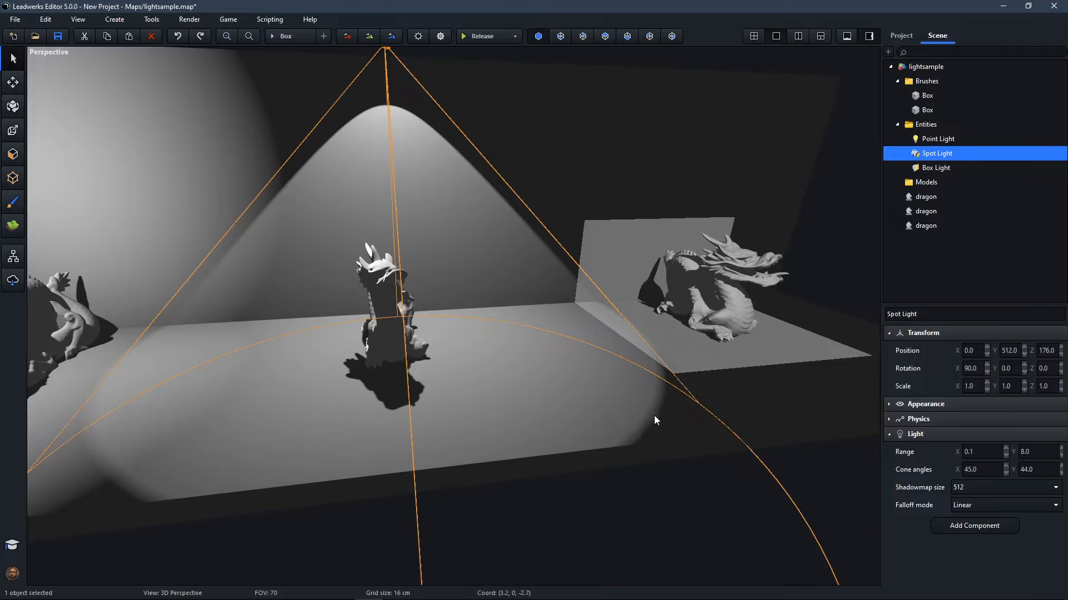
pyautogui.click(1044, 473)
pyautogui.write('40')
pyautogui.press('Return')
pyautogui.moveTo(620, 416); pyautogui.dragTo(610, 416, button='right')
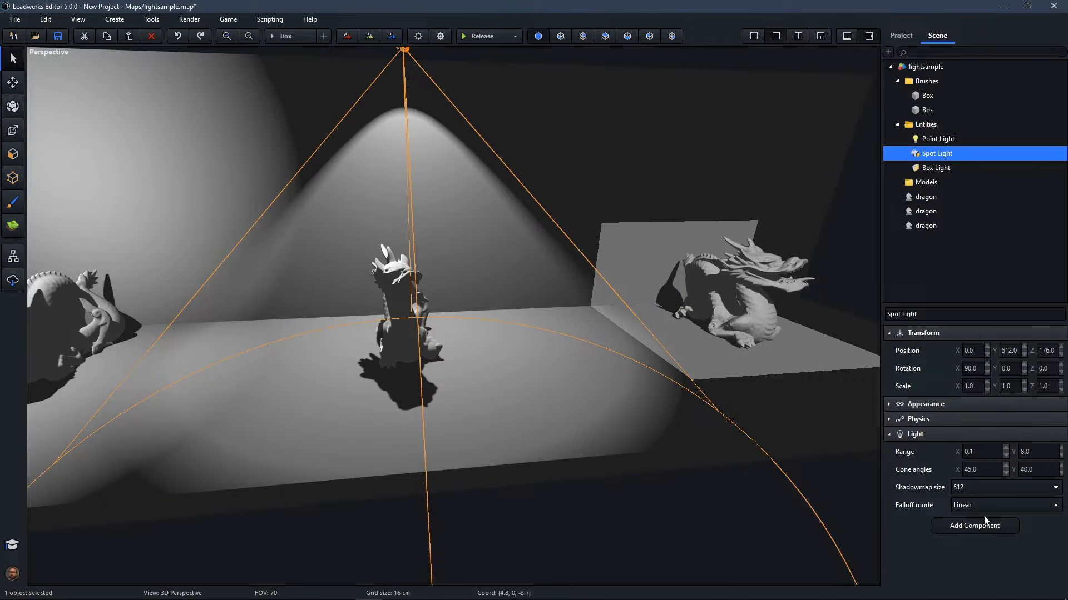
# Set the spot light's inner cone angle to 10 and its outer cone angle to 35
pyautogui.click(1036, 470)
pyautogui.write('10')
pyautogui.press('Return')
pyautogui.moveTo(695, 390); pyautogui.dragTo(641, 359, button='right')
pyautogui.click(973, 470)
pyautogui.write('35')
pyautogui.press('Return')
# Select the box light aimed at the dragon inside the rectangular lit area
pyautogui.moveTo(682, 365); pyautogui.dragTo(729, 111, button='right')
pyautogui.click(572, 113)
pyautogui.press('w')
pyautogui.press('s')
pyautogui.press('w')
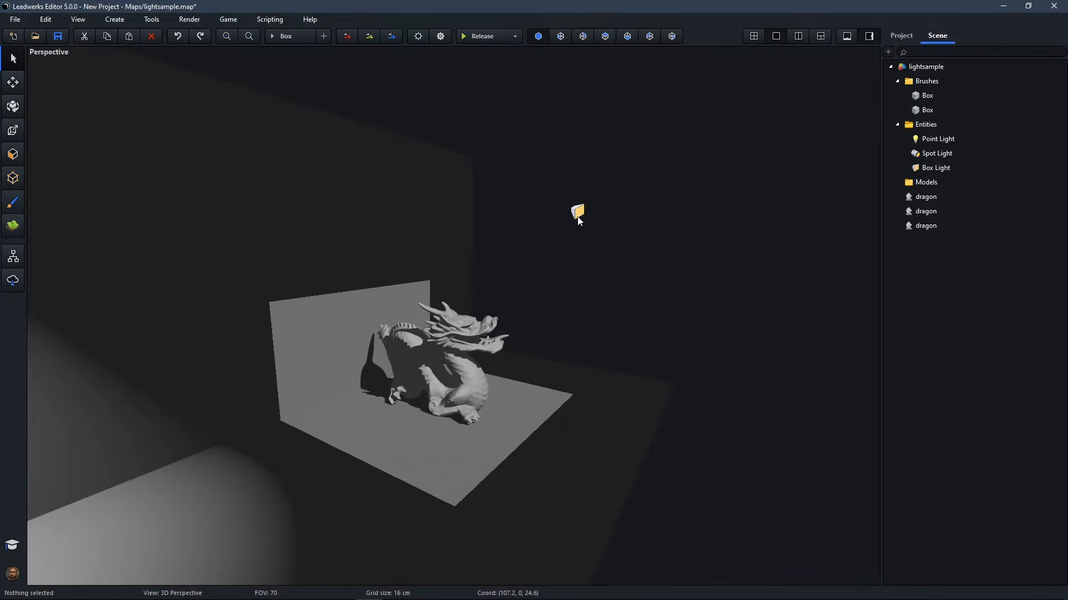
pyautogui.click(578, 215)
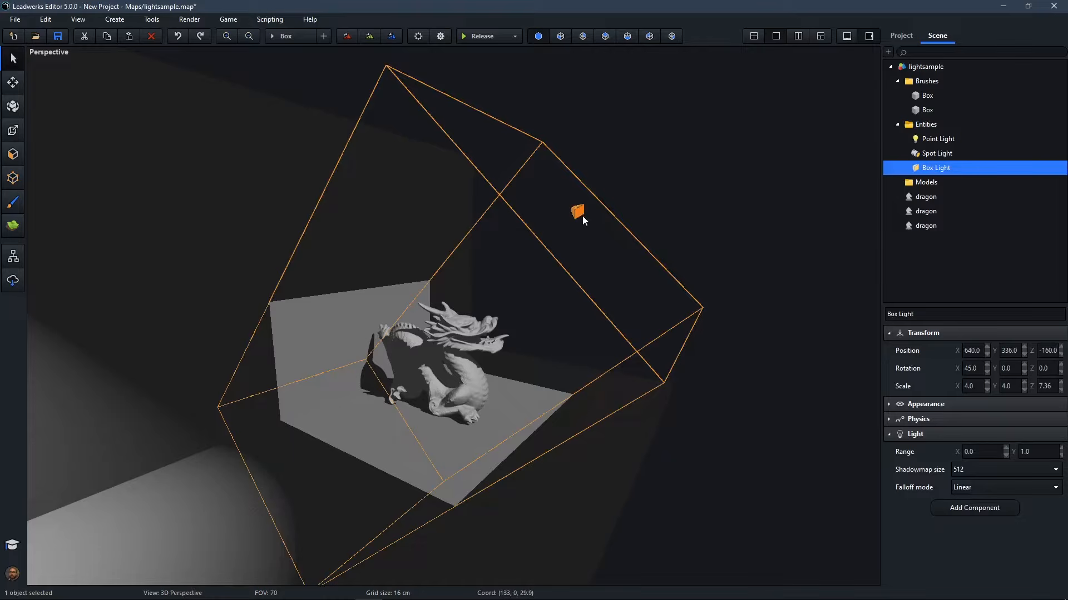
pyautogui.moveTo(581, 213); pyautogui.dragTo(611, 213, button='right')
pyautogui.press('d')
pyautogui.press('a')
pyautogui.press('d')
pyautogui.press('a')
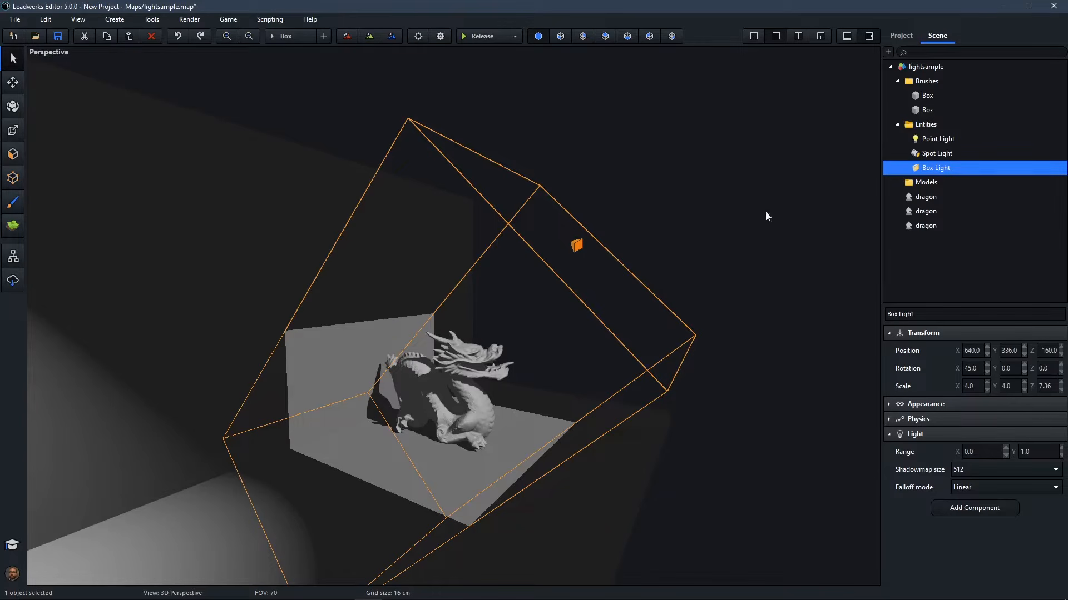
# Try an X rotation of 0 on the box light, and restore it to 45
pyautogui.click(982, 371)
pyautogui.write('0')
pyautogui.press('Return')
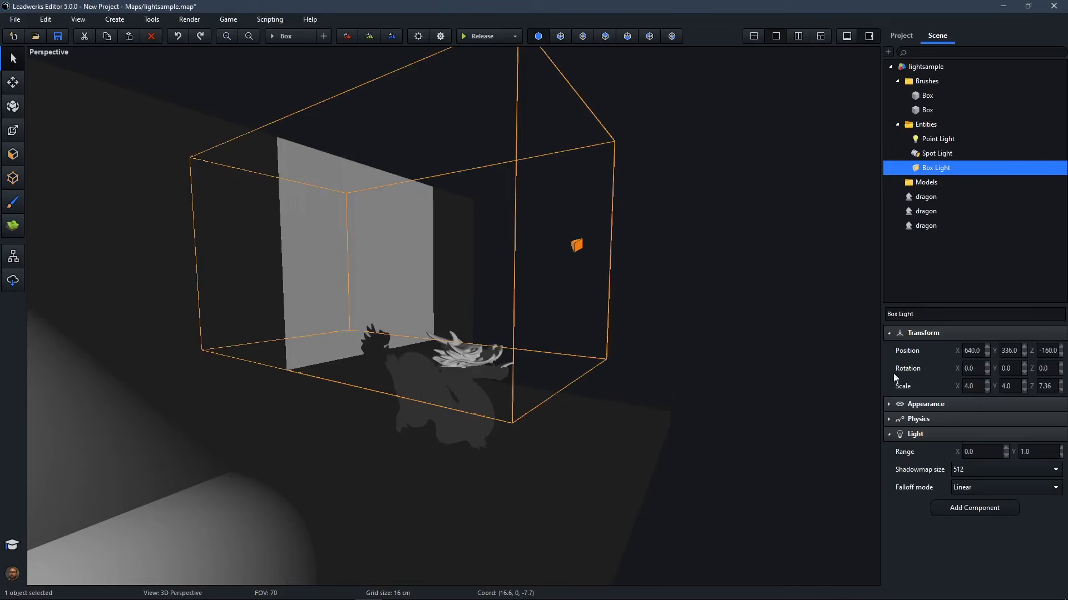
pyautogui.moveTo(964, 370); pyautogui.dragTo(979, 345)
pyautogui.write('45')
pyautogui.press('Return')
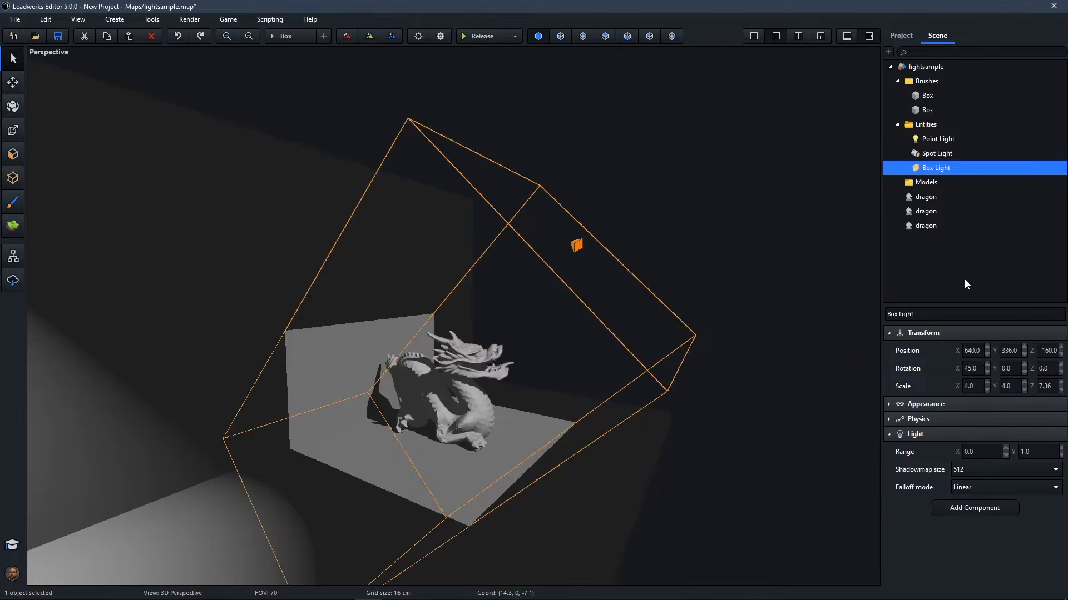
# Deselect the box light in the lightsample scene
pyautogui.click(671, 199)
pyautogui.moveTo(640, 204); pyautogui.dragTo(602, 205, button='right')
pyautogui.press('s')
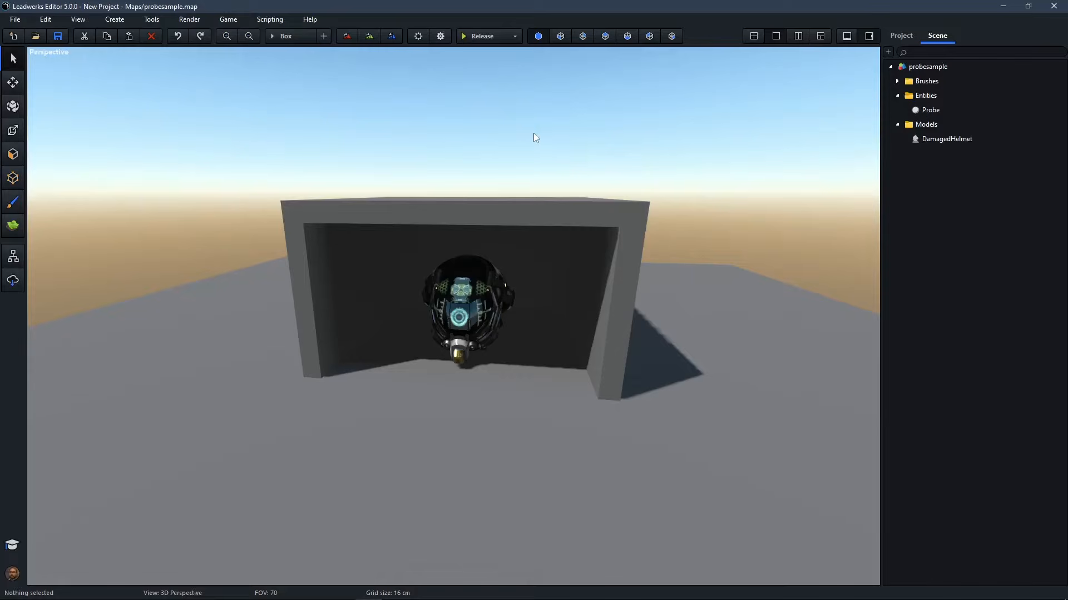
# In World Settings, set the sun brightness to 188, its azimuth to 29 and its elevation to 56
pyautogui.click(418, 37)
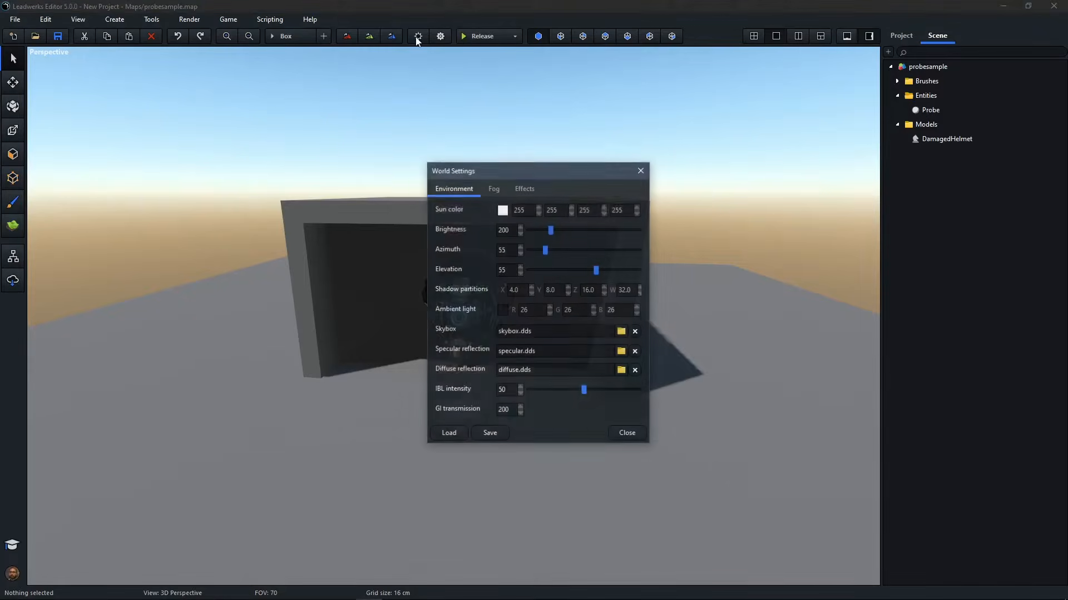
pyautogui.moveTo(504, 174); pyautogui.dragTo(477, 176)
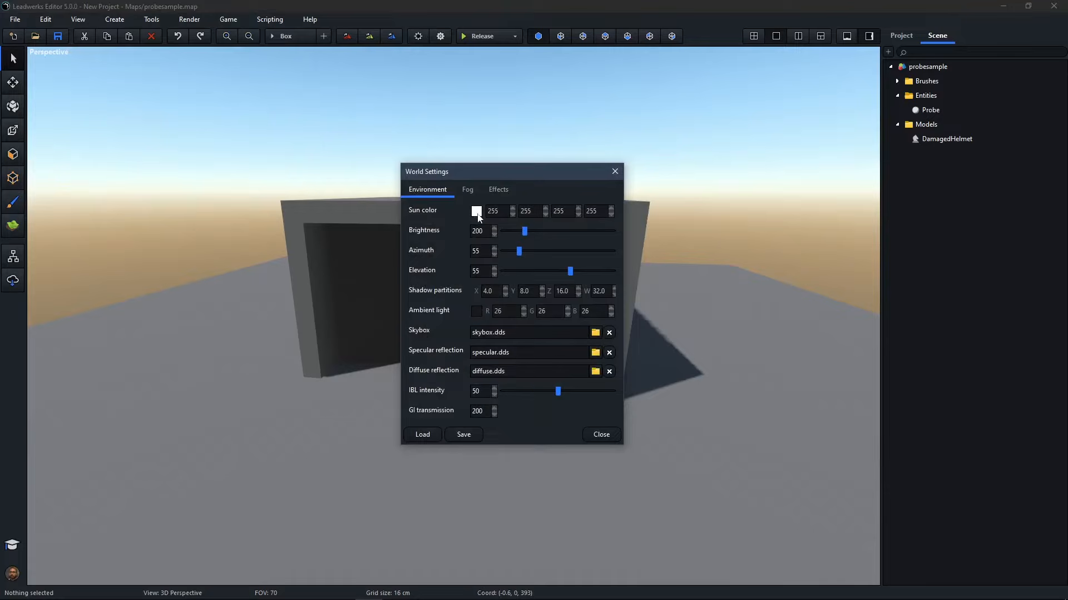
pyautogui.moveTo(307, 177); pyautogui.dragTo(172, 199)
pyautogui.moveTo(202, 255)
pyautogui.mouseDown()
pyautogui.moveTo(189, 256)
pyautogui.moveTo(236, 255)
pyautogui.moveTo(188, 258)
pyautogui.moveTo(199, 259)
pyautogui.mouseUp()
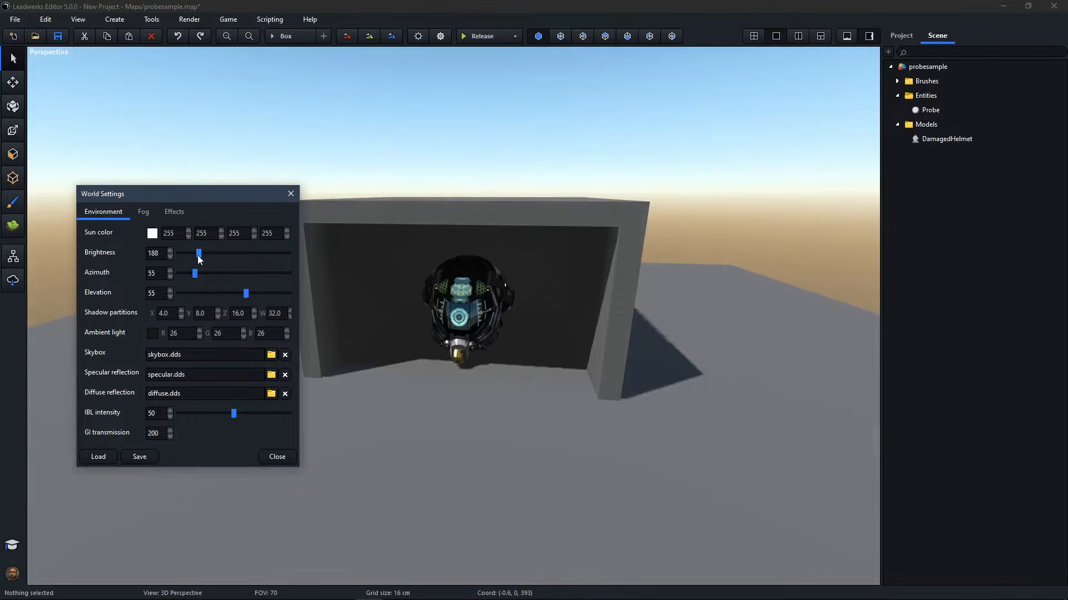
pyautogui.moveTo(194, 274)
pyautogui.mouseDown()
pyautogui.moveTo(321, 282)
pyautogui.moveTo(186, 274)
pyautogui.mouseUp()
pyautogui.moveTo(248, 297)
pyautogui.mouseDown()
pyautogui.moveTo(188, 298)
pyautogui.moveTo(299, 295)
pyautogui.moveTo(249, 296)
pyautogui.mouseUp()
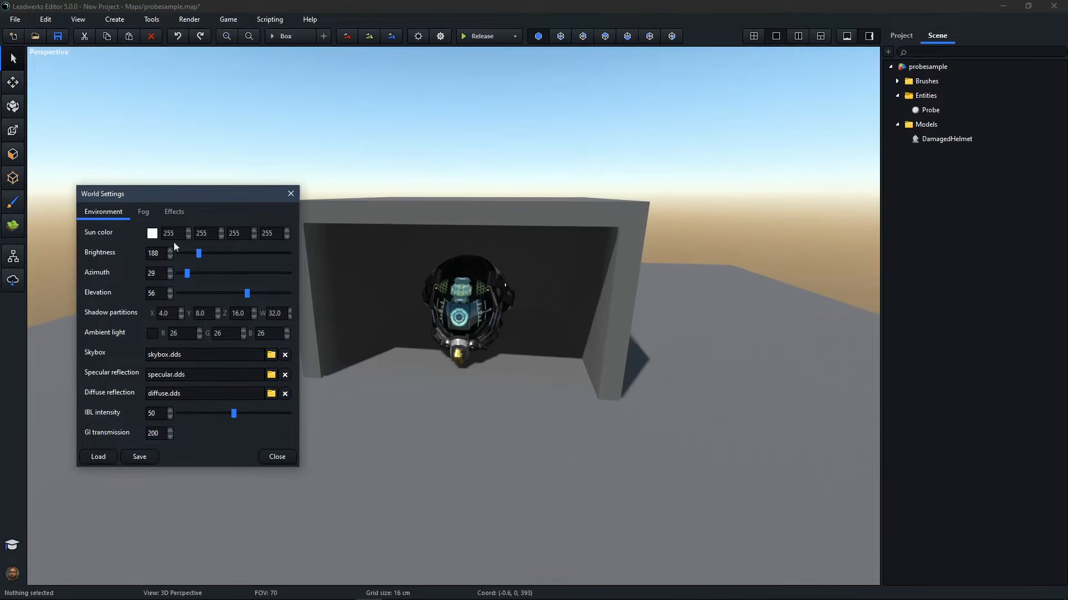
# Try a black ambient light with RGB 0, 0, 0 in World Settings
pyautogui.click(151, 334)
pyautogui.click(324, 318)
pyautogui.moveTo(325, 318); pyautogui.dragTo(301, 336)
pyautogui.click(104, 376)
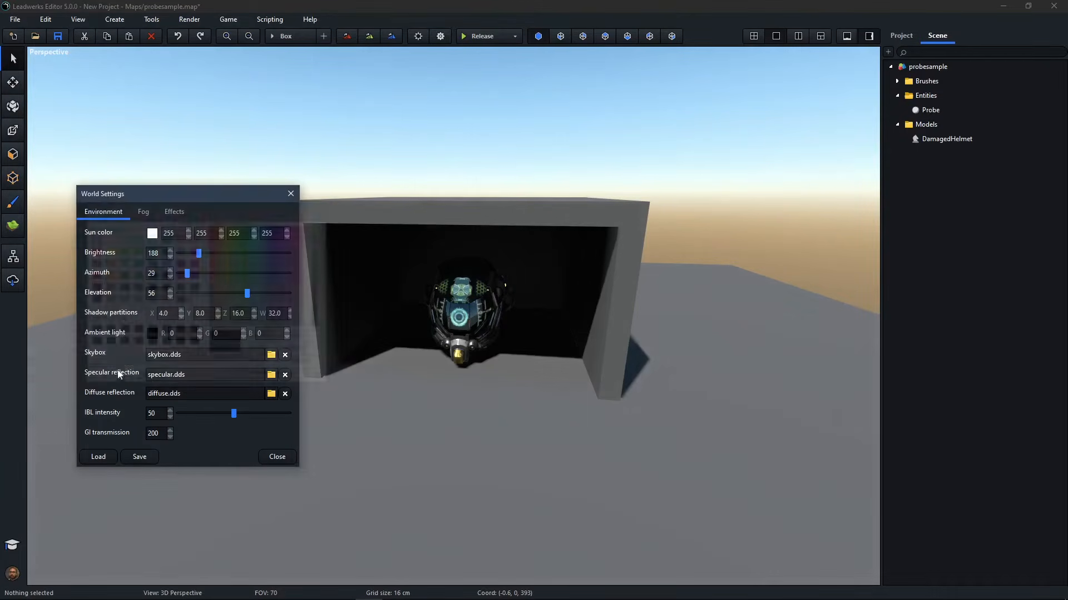
# Set the ambient light to a dark grey of RGB 18, 18, 18
pyautogui.click(152, 334)
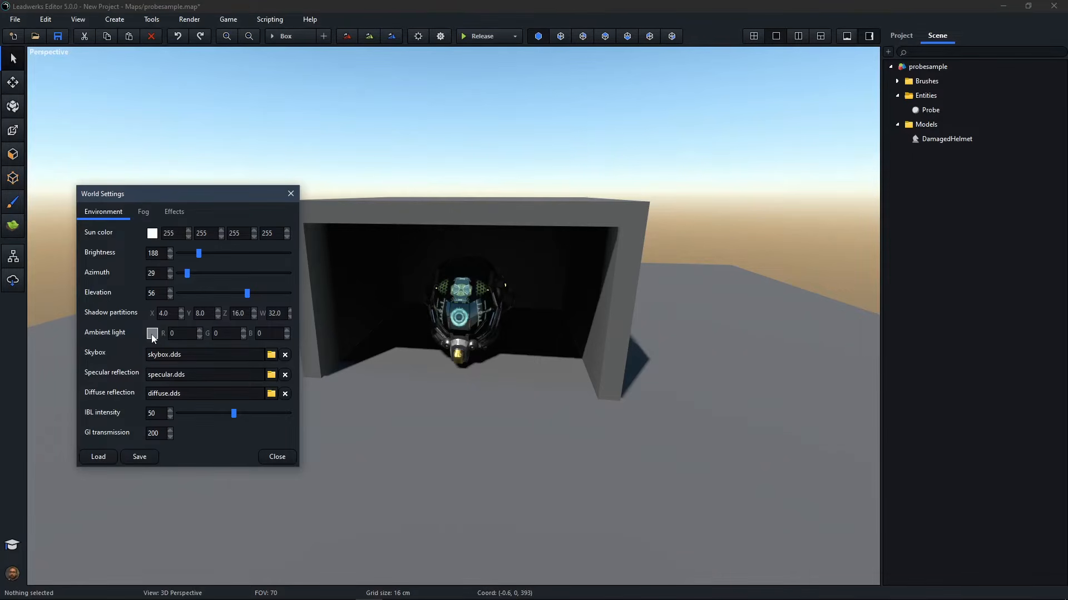
pyautogui.click(319, 321)
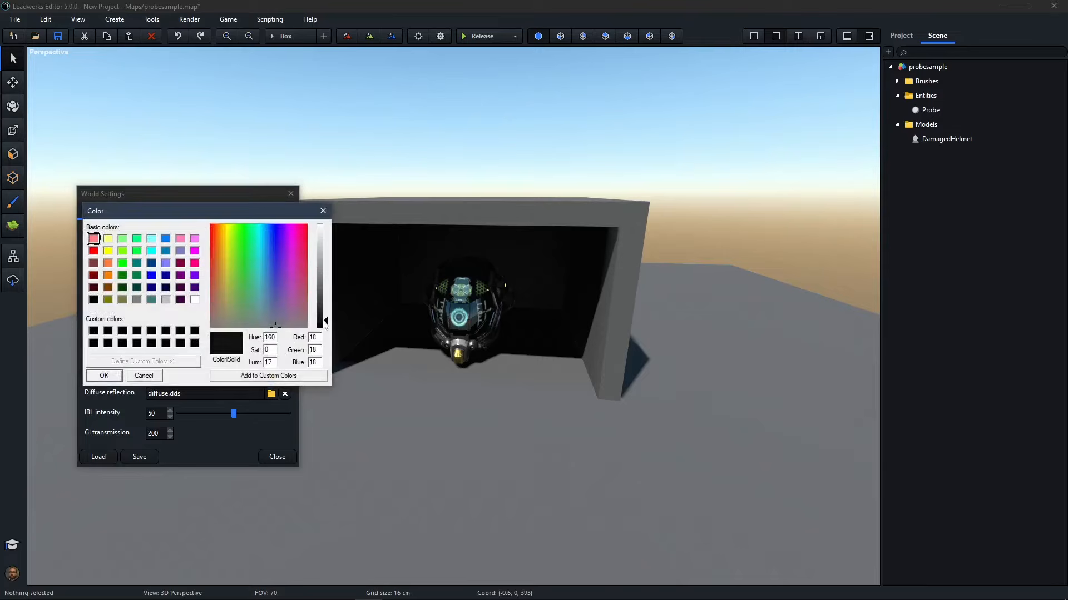
pyautogui.click(104, 377)
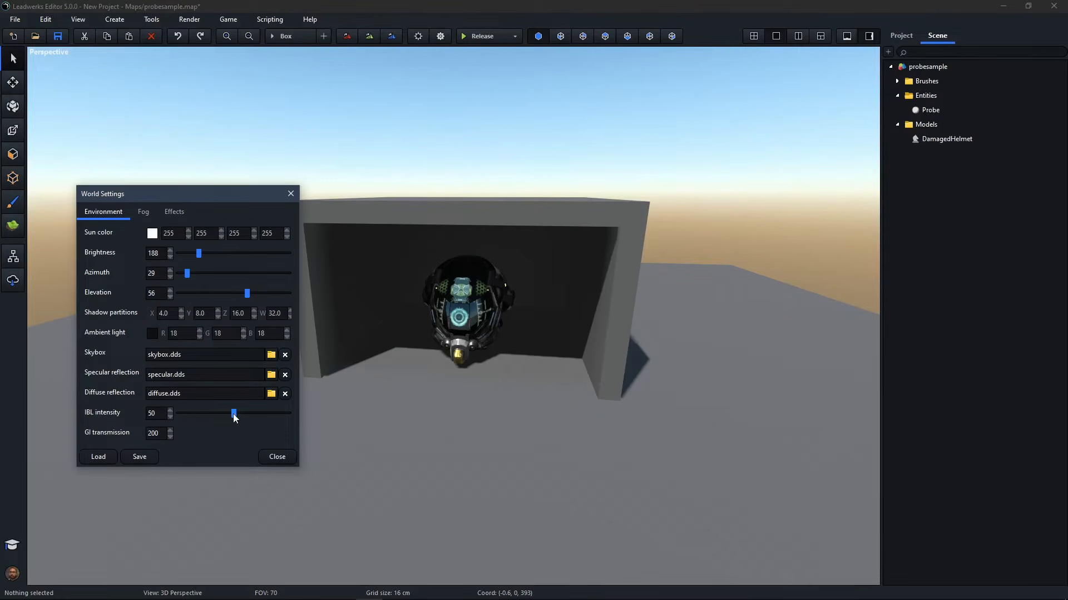
# Try another IBL intensity and restore it to 50, and view the available specular reflection files without choosing one
pyautogui.moveTo(234, 415)
pyautogui.mouseDown()
pyautogui.moveTo(179, 416)
pyautogui.moveTo(292, 418)
pyautogui.moveTo(226, 419)
pyautogui.mouseUp()
pyautogui.click(270, 375)
pyautogui.moveTo(239, 212); pyautogui.dragTo(353, 206)
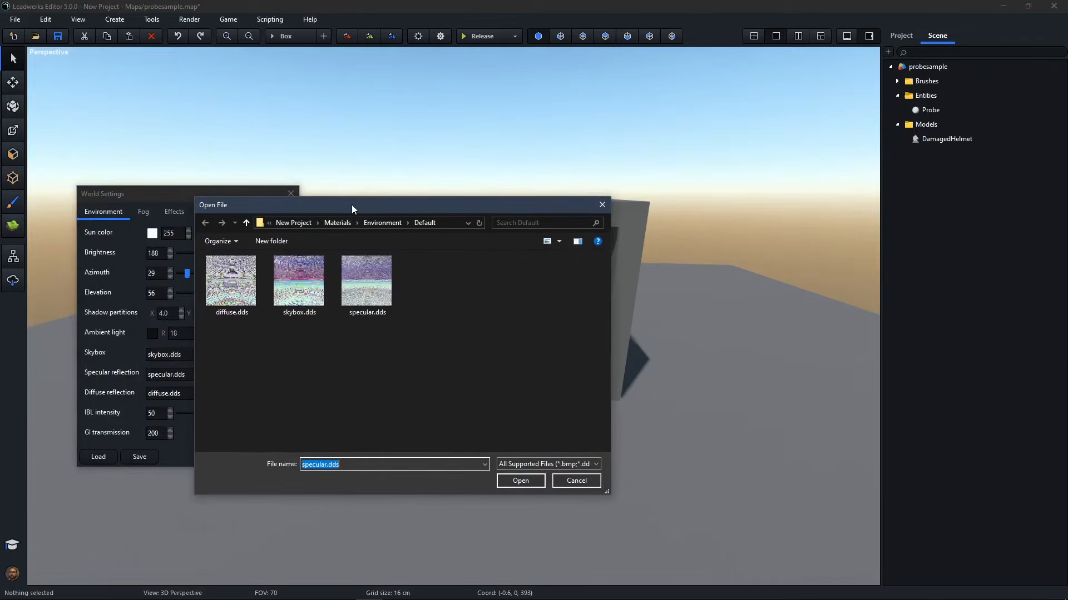
pyautogui.click(576, 482)
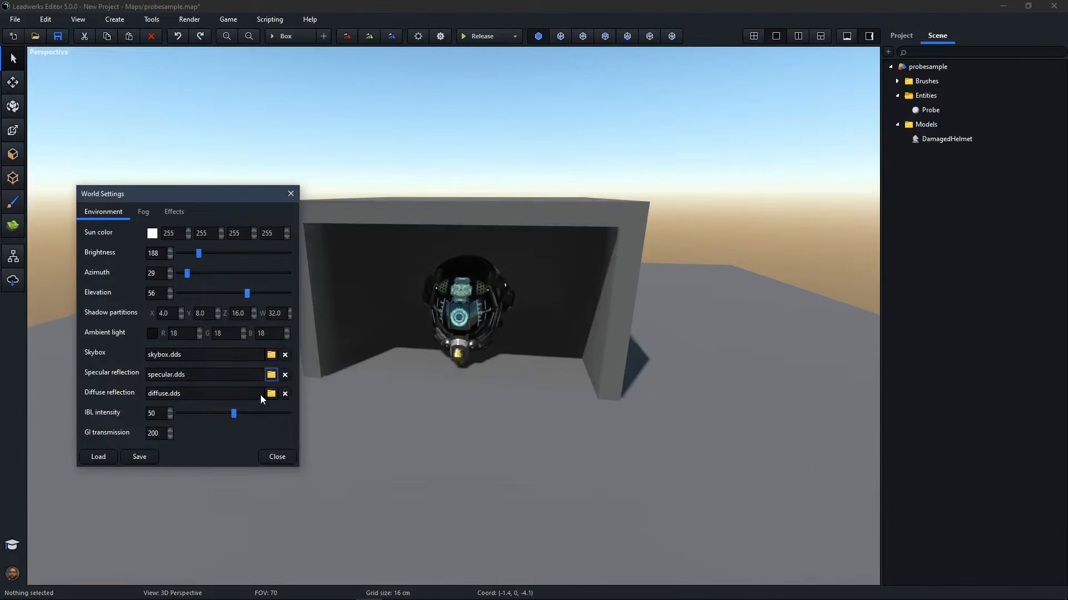
# Browse the project files to the Default folder under Materials/Environment
pyautogui.click(900, 35)
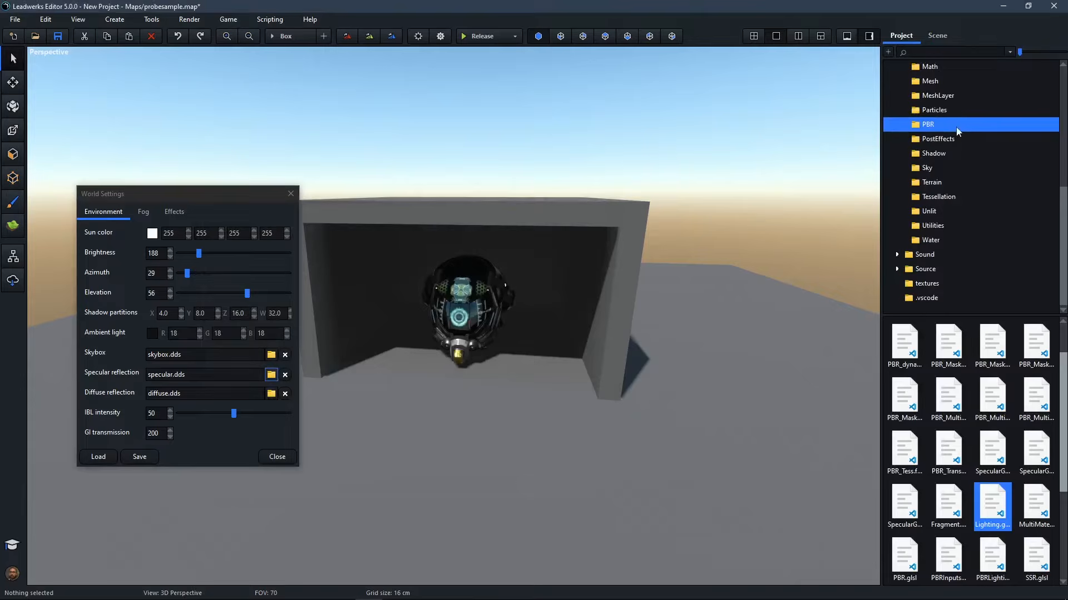
pyautogui.scroll(5, 973, 189)
pyautogui.doubleClick(954, 152)
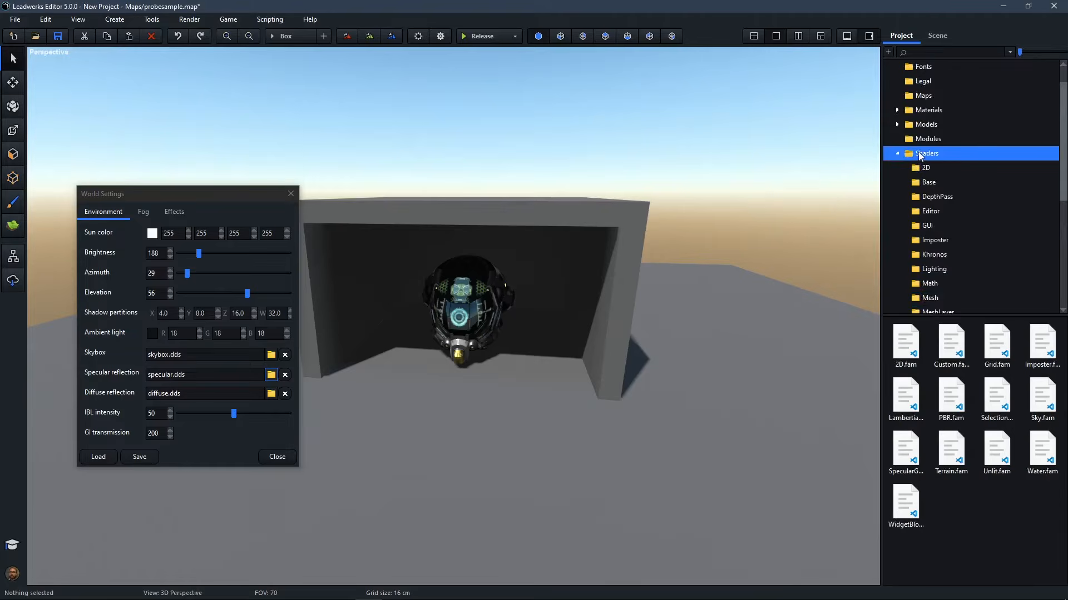
pyautogui.doubleClick(928, 140)
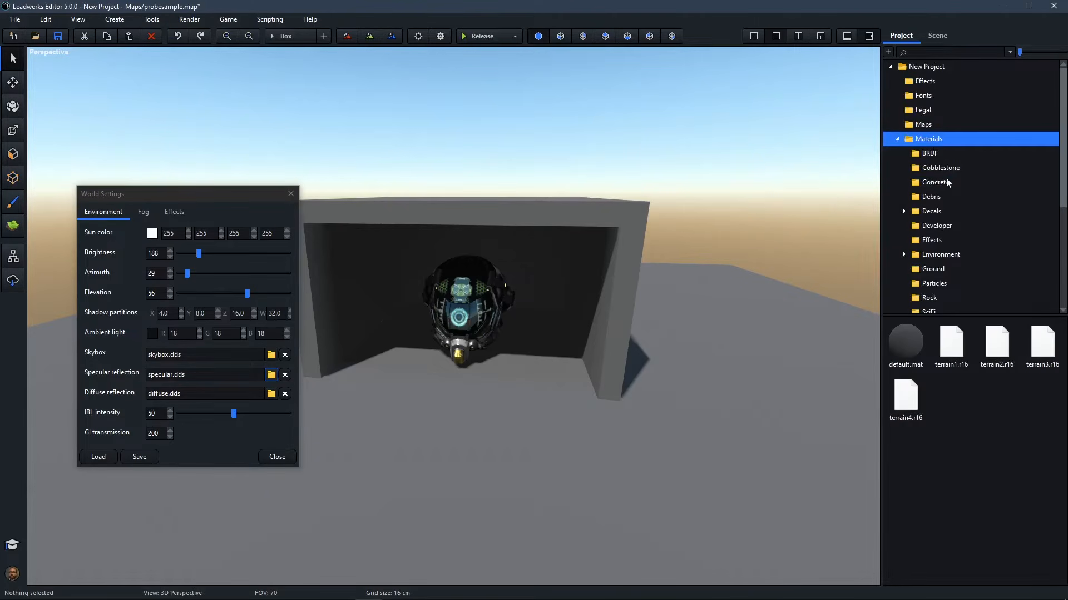
pyautogui.doubleClick(938, 256)
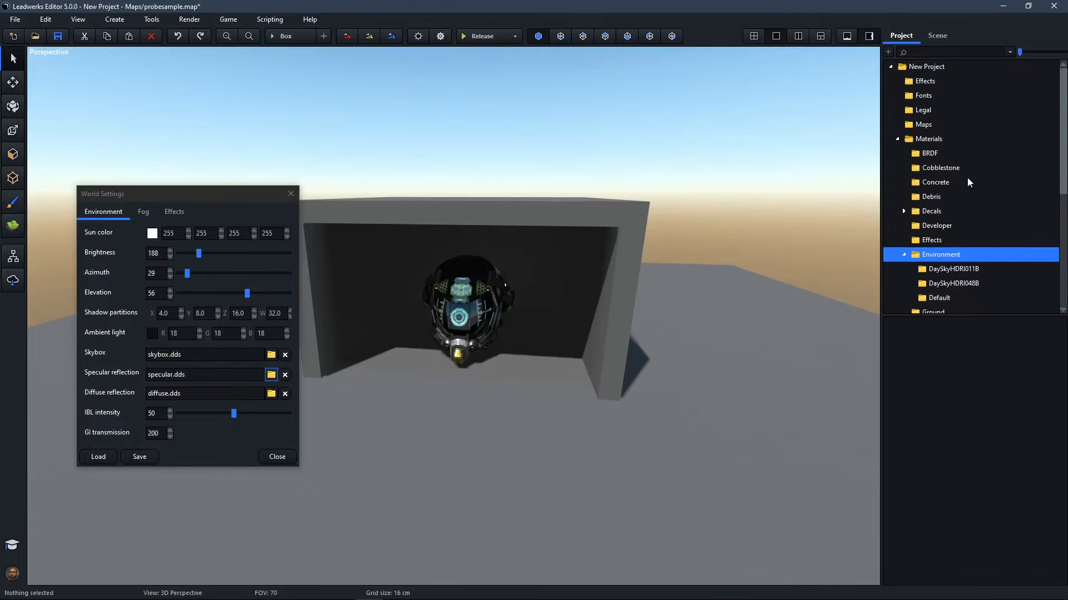
pyautogui.scroll(-1, 967, 182)
pyautogui.click(944, 256)
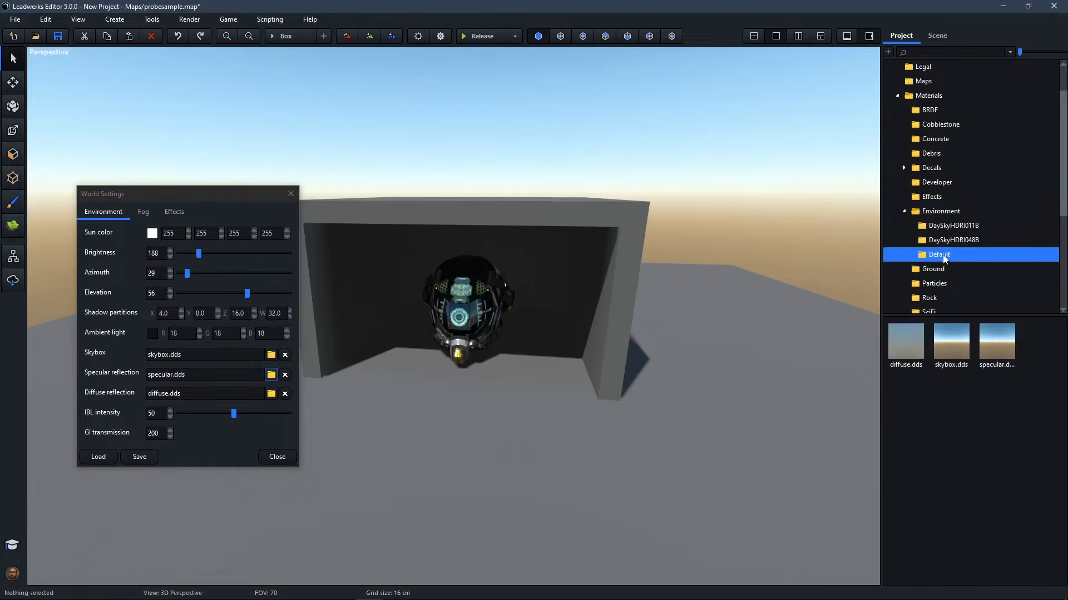
# Look at the DaySkyHDRI048B folder's maps, and preview skybox.dds from the Default folder
pyautogui.click(944, 242)
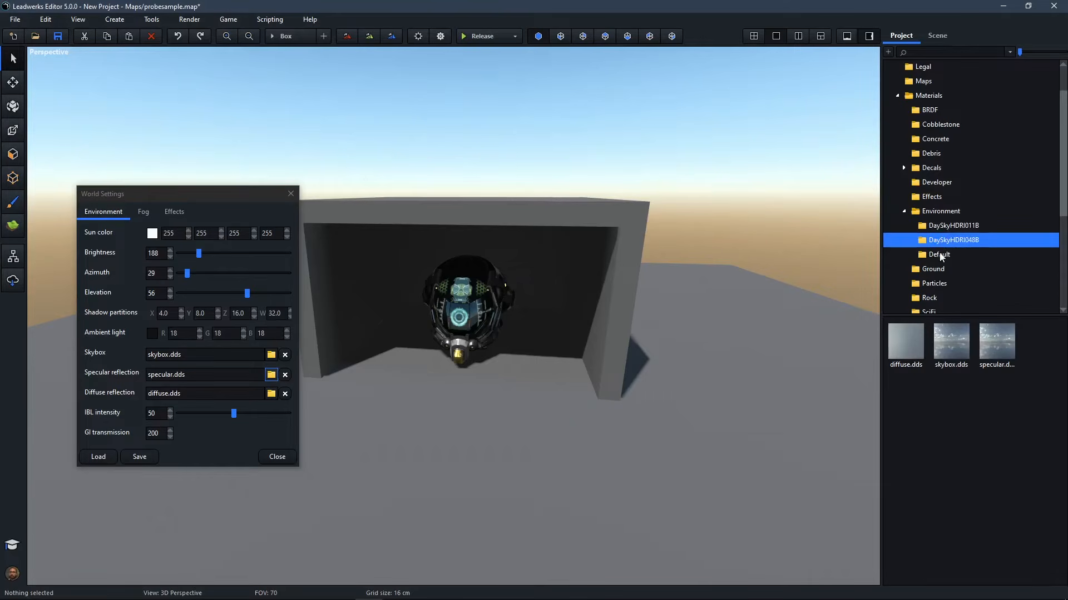
pyautogui.click(938, 256)
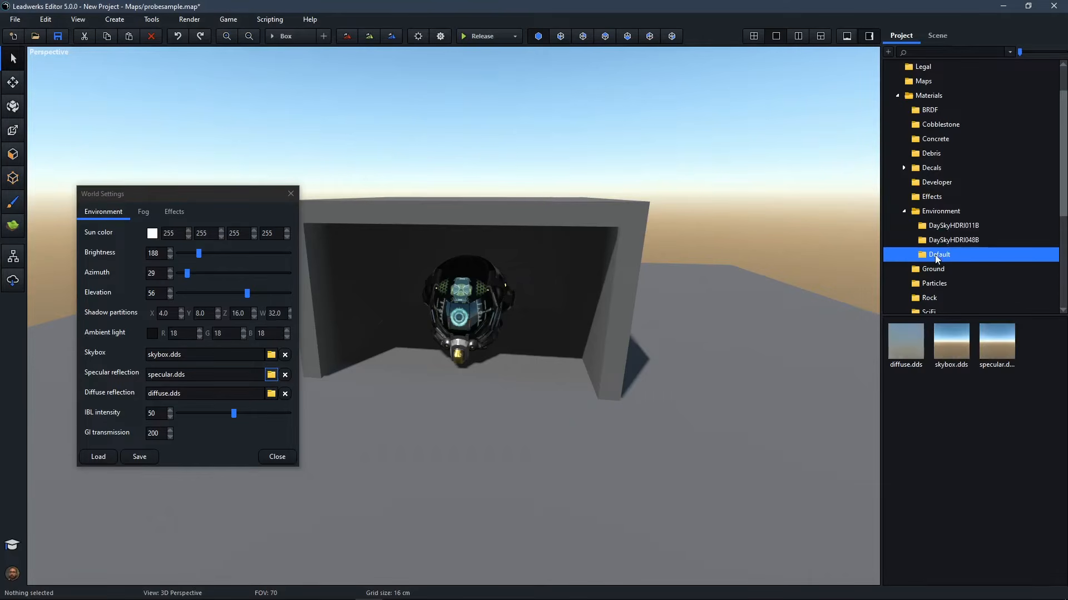
pyautogui.doubleClick(939, 348)
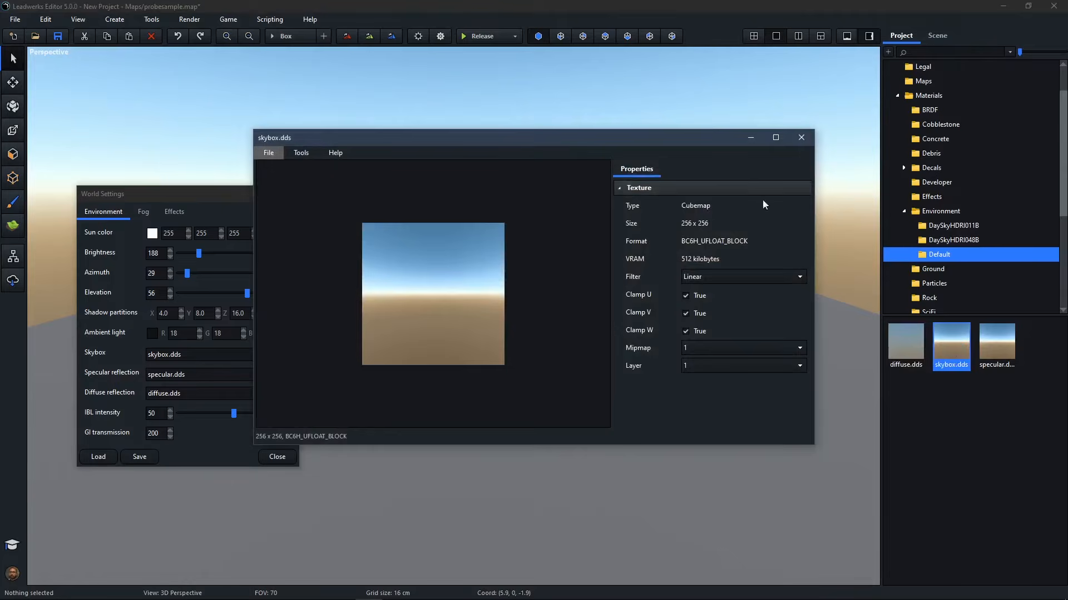
pyautogui.click(801, 137)
# Preview specular.dds from the Default folder and step through its mipmap levels, returning to mipmap 1
pyautogui.doubleClick(994, 346)
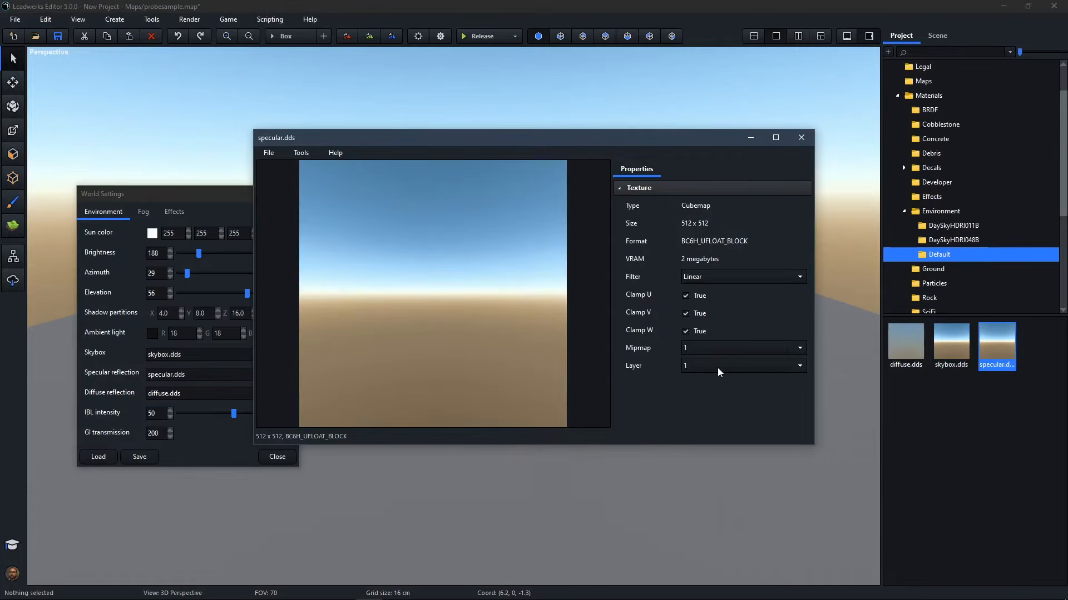
pyautogui.click(716, 350)
pyautogui.click(715, 386)
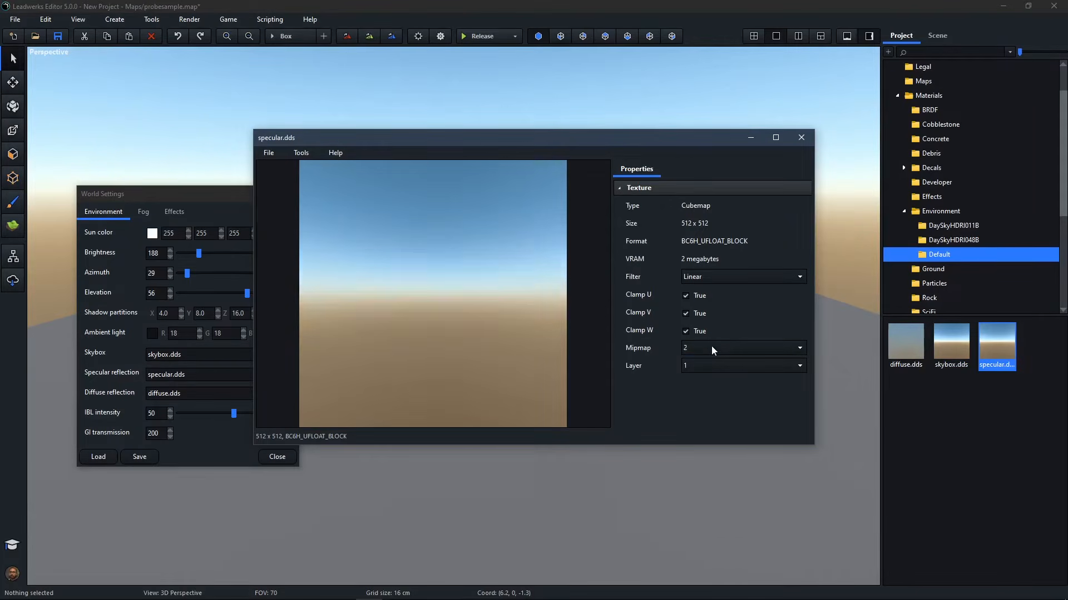
pyautogui.scroll(-2, 714, 350)
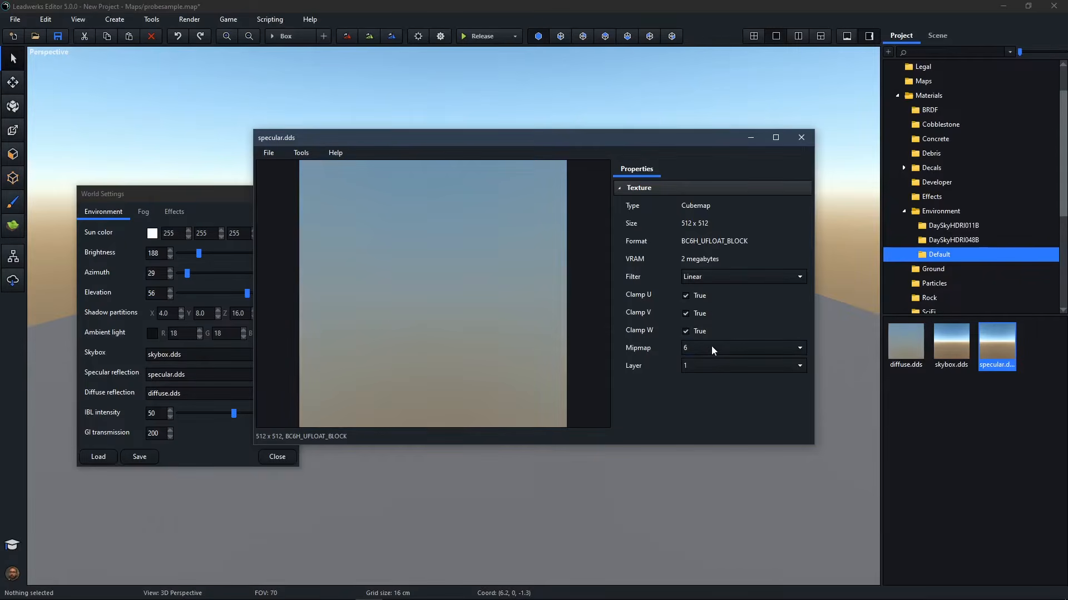
pyautogui.scroll(4, 714, 351)
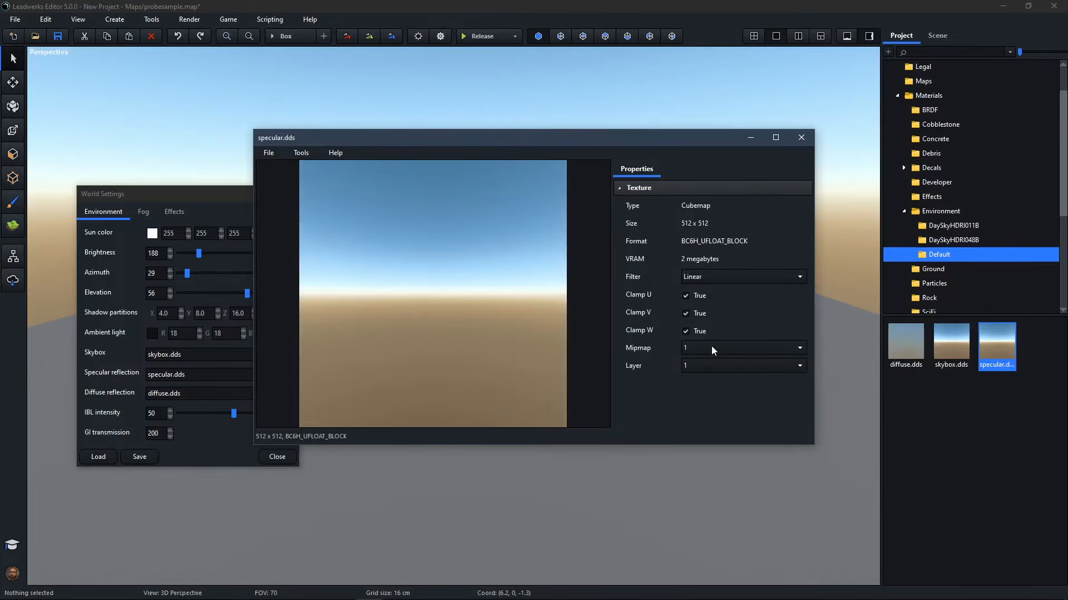
pyautogui.click(800, 138)
# Preview diffuse.dds from the Default folder and step through its cubemap layers
pyautogui.doubleClick(908, 345)
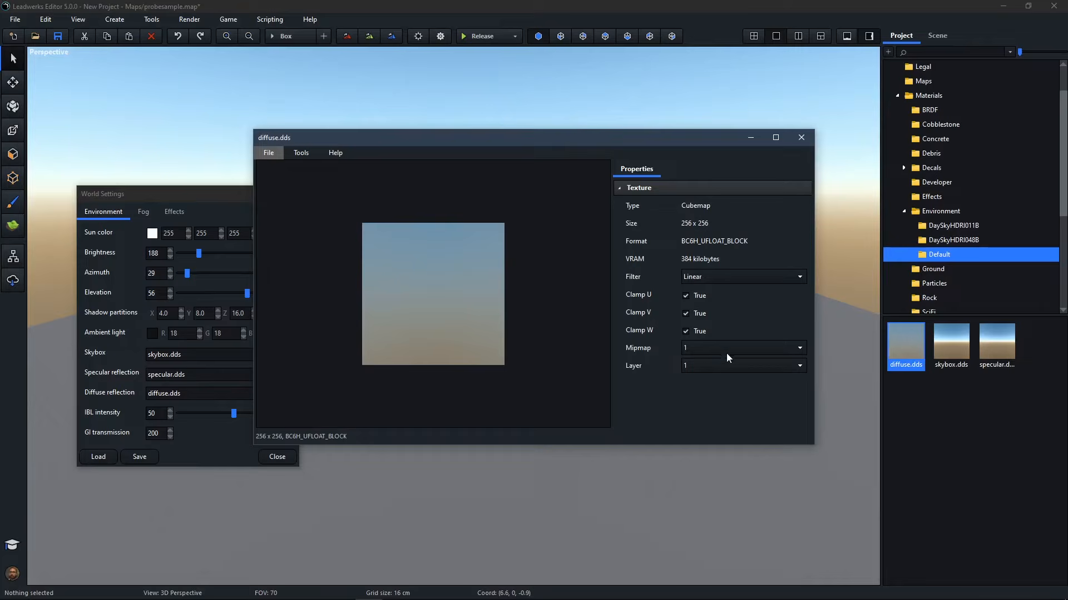
pyautogui.scroll(-2, 719, 371)
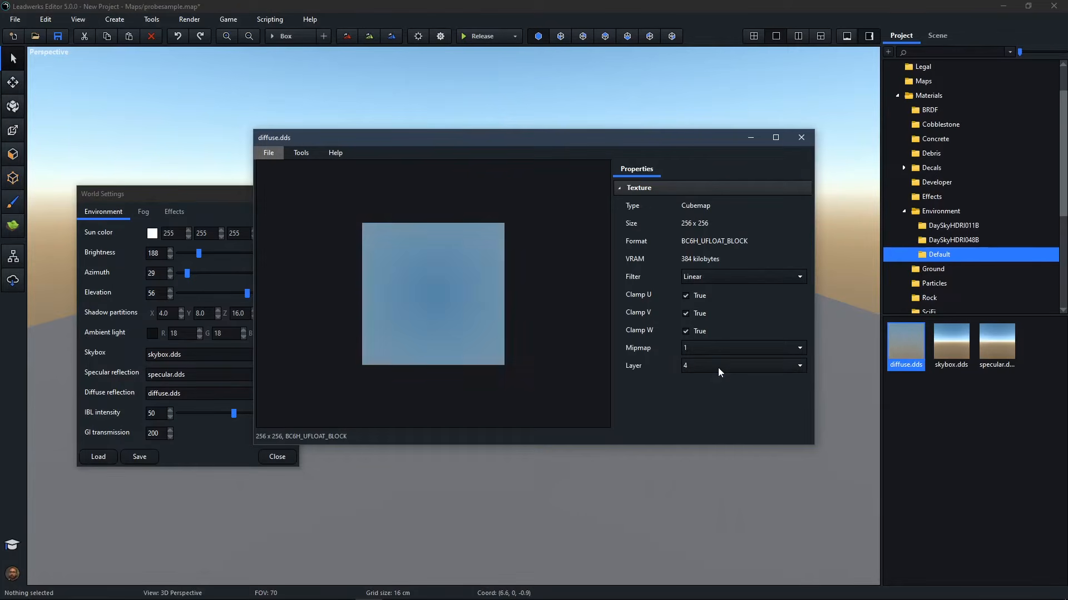
pyautogui.scroll(-3, 719, 372)
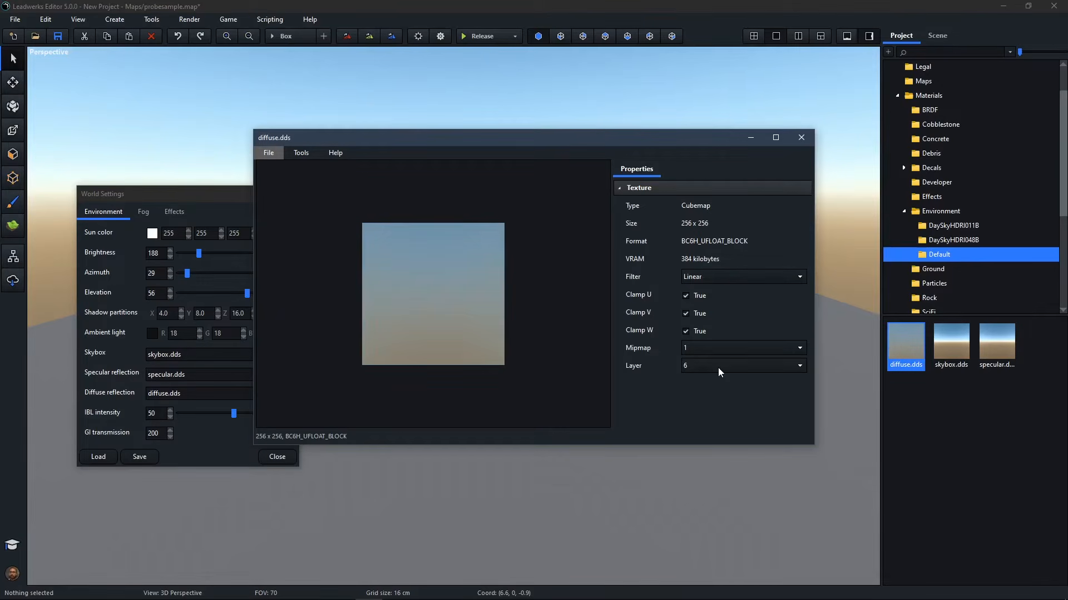
pyautogui.scroll(1, 719, 371)
pyautogui.scroll(-1, 719, 372)
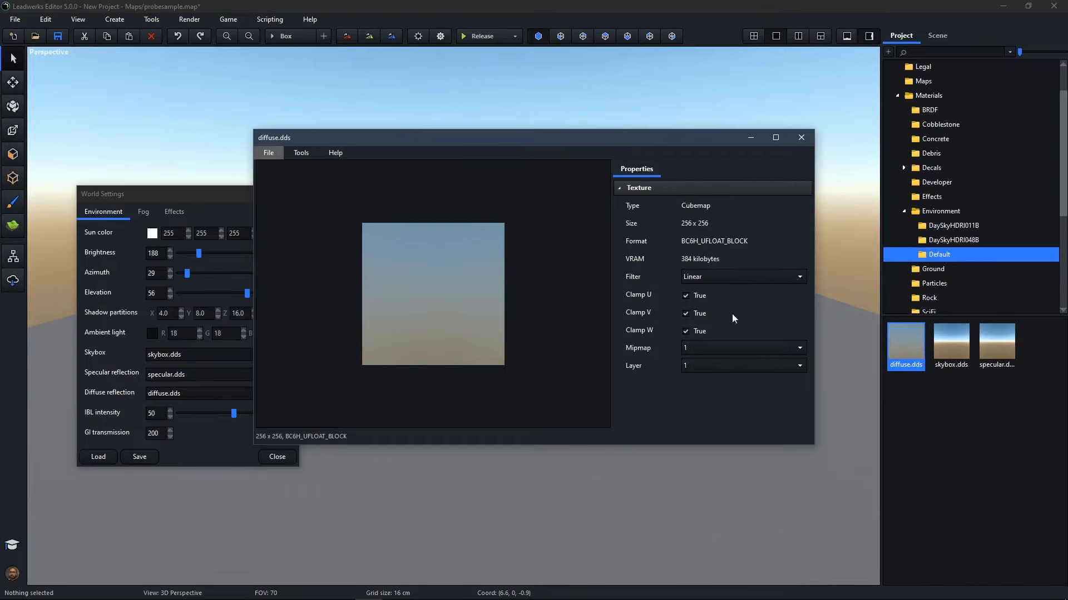
pyautogui.click(801, 138)
# Close World Settings and examine the helmet inside the enclosure in the perspective view
pyautogui.click(220, 199)
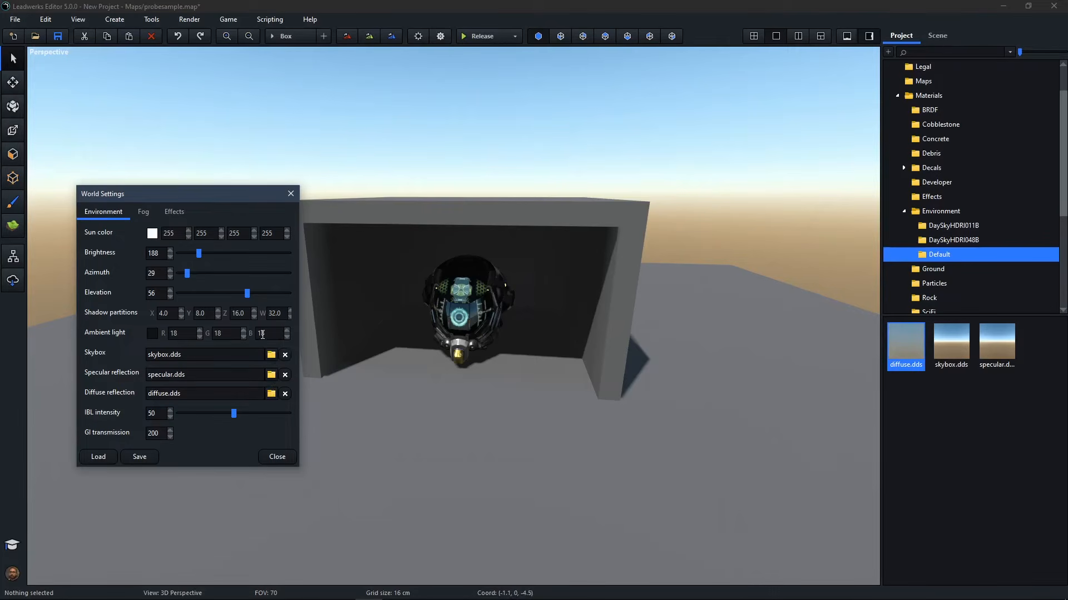
pyautogui.click(279, 460)
pyautogui.moveTo(484, 383); pyautogui.dragTo(542, 323, button='right')
pyautogui.press('w')
pyautogui.press('d')
pyautogui.press('a')
pyautogui.press('s')
pyautogui.press('d')
pyautogui.press('s')
pyautogui.press('a')
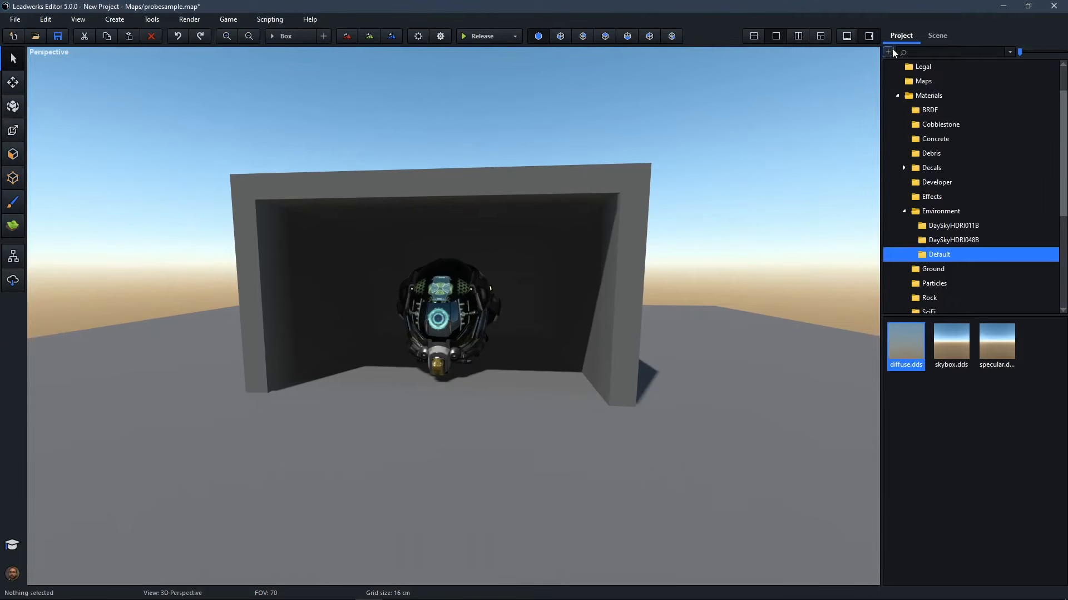
# Hide the Probe entity through its appearance properties and deselect it
pyautogui.click(937, 35)
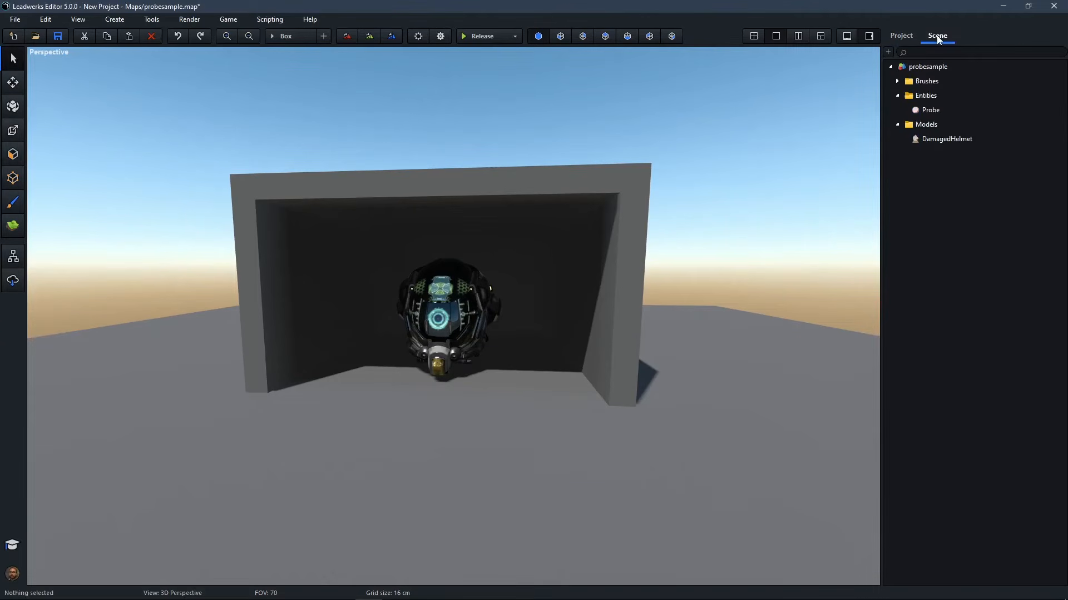
pyautogui.click(928, 111)
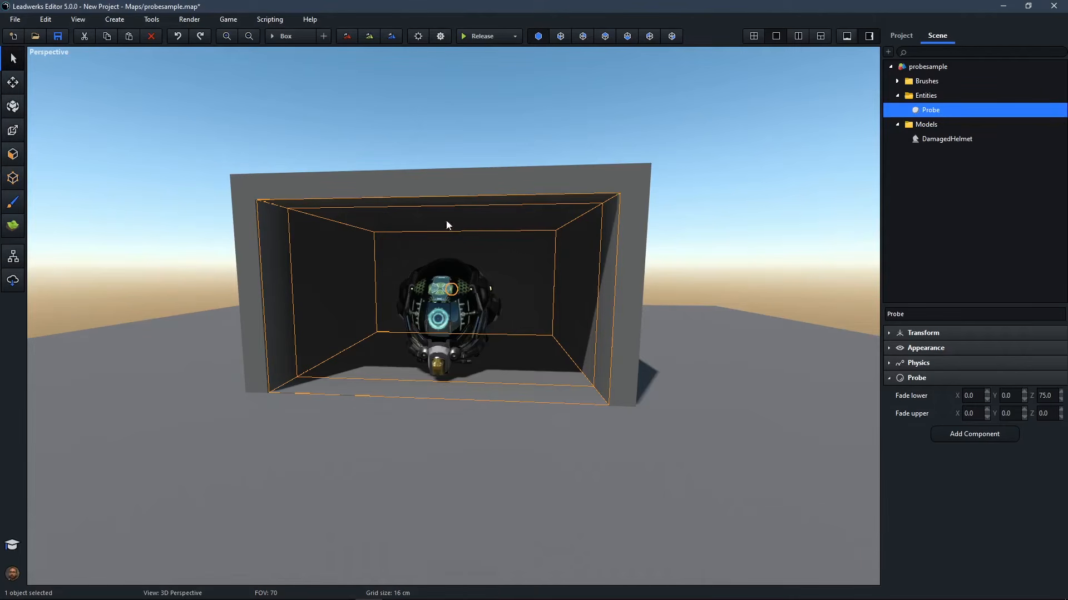
pyautogui.click(923, 349)
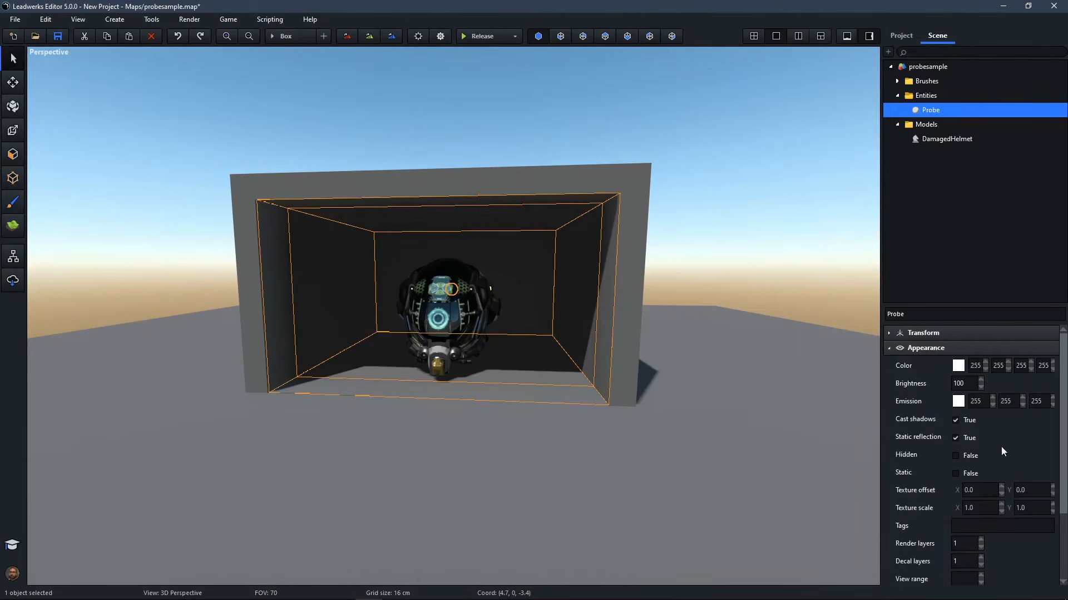
pyautogui.click(970, 456)
pyautogui.click(715, 195)
# Examine the lighting and reflections on the helmet and enclosure from different angles with the probe hidden
pyautogui.moveTo(715, 195); pyautogui.dragTo(702, 194, button='right')
pyautogui.press('w')
pyautogui.press('w')
pyautogui.press('s')
pyautogui.press('d')
pyautogui.press('w')
pyautogui.press('s')
pyautogui.moveTo(561, 298); pyautogui.dragTo(631, 302, button='right')
pyautogui.press('d')
pyautogui.press('a')
pyautogui.press('w')
pyautogui.press('s')
pyautogui.press('d')
pyautogui.press('a')
pyautogui.press('w')
pyautogui.press('s')
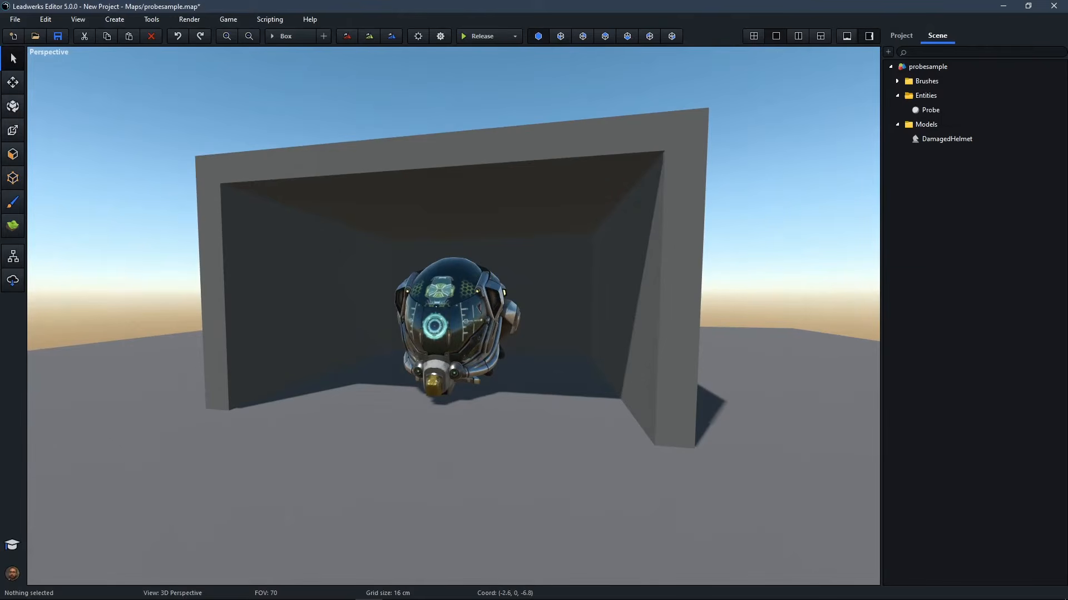
# Unhide the Probe entity and deselect it
pyautogui.click(928, 110)
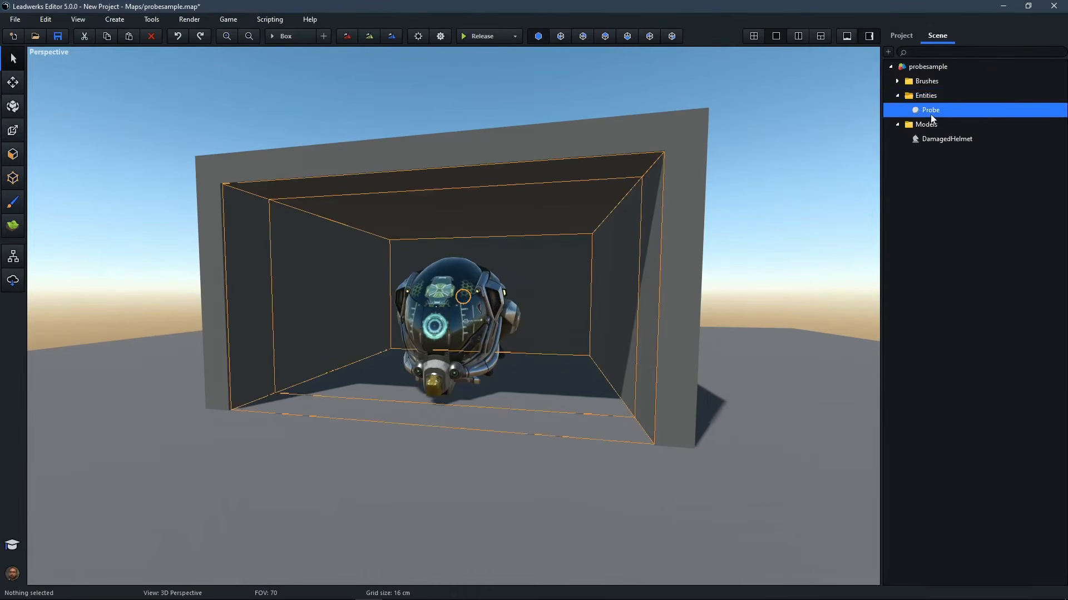
pyautogui.click(956, 456)
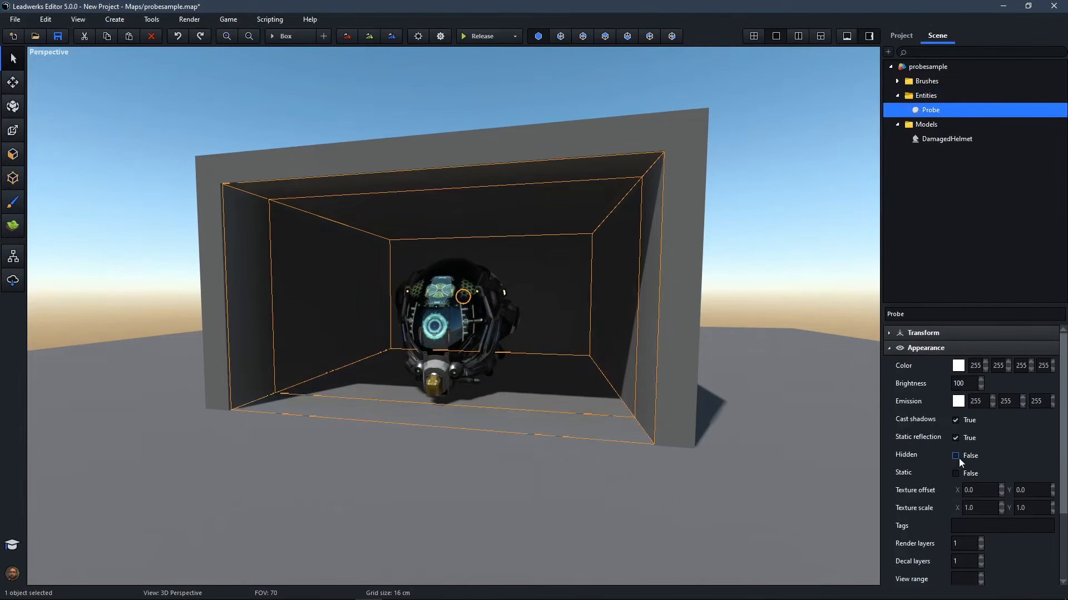
pyautogui.click(500, 223)
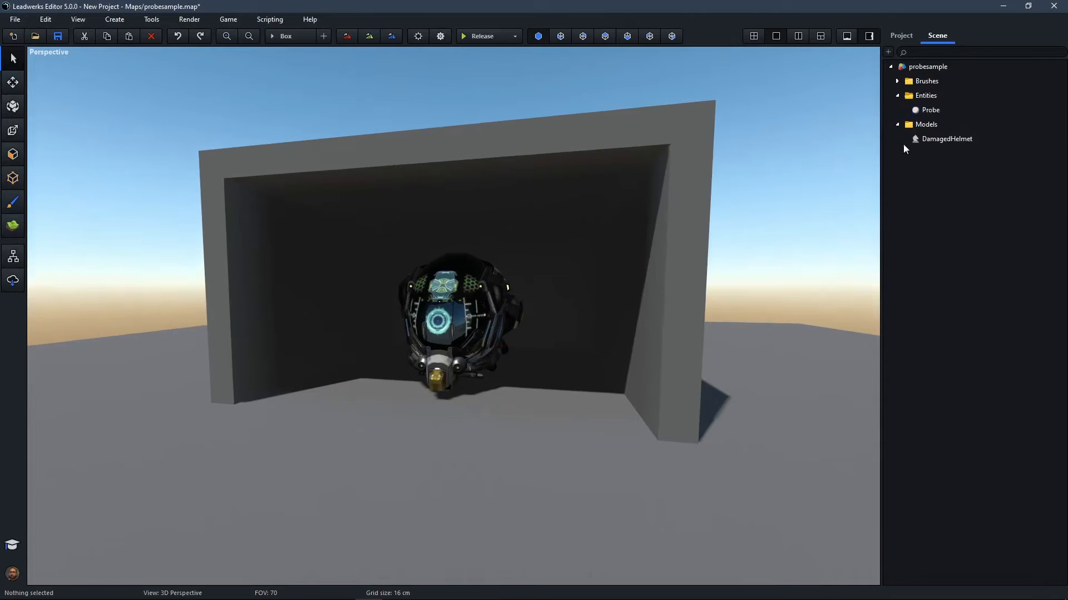
# Select the Probe entity and examine its volume and fade boundary inside the enclosure from several angles
pyautogui.click(933, 112)
pyautogui.press('d')
pyautogui.moveTo(629, 267); pyautogui.dragTo(542, 255, button='right')
pyautogui.press('w')
pyautogui.press('d')
pyautogui.press('d')
pyautogui.press('s')
pyautogui.press('a')
pyautogui.press('w')
pyautogui.press('s')
pyautogui.press('w')
pyautogui.press('s')
pyautogui.press('w')
pyautogui.press('d')
pyautogui.press('a')
pyautogui.press('s')
pyautogui.press('a')
pyautogui.press('s')
pyautogui.press('d')
pyautogui.press('a')
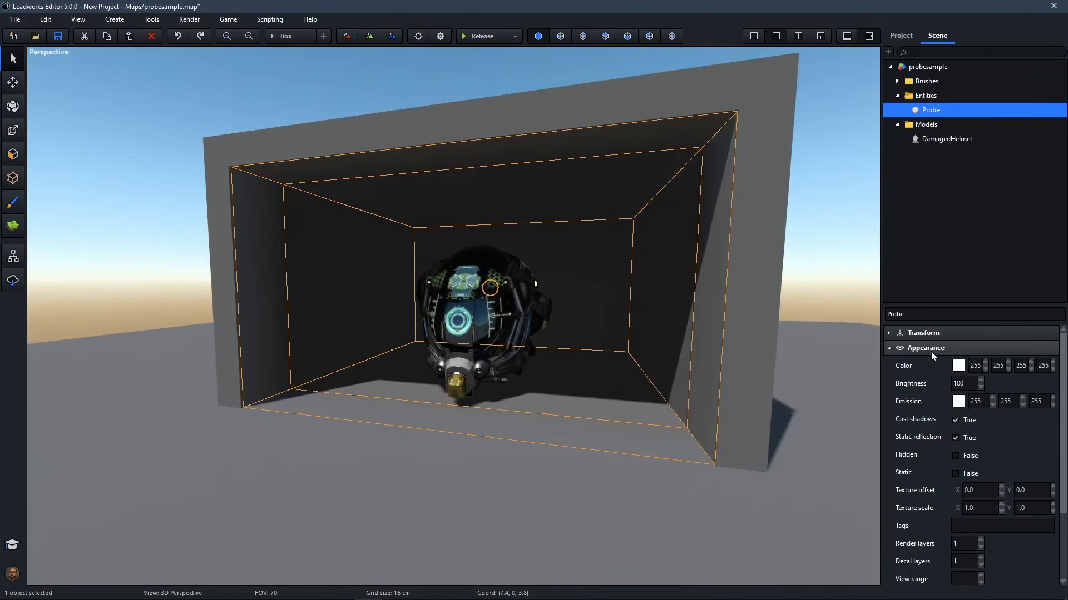
# Set the Probe's lower Z fade to 0 and deselect the entity
pyautogui.click(929, 349)
pyautogui.doubleClick(1050, 395)
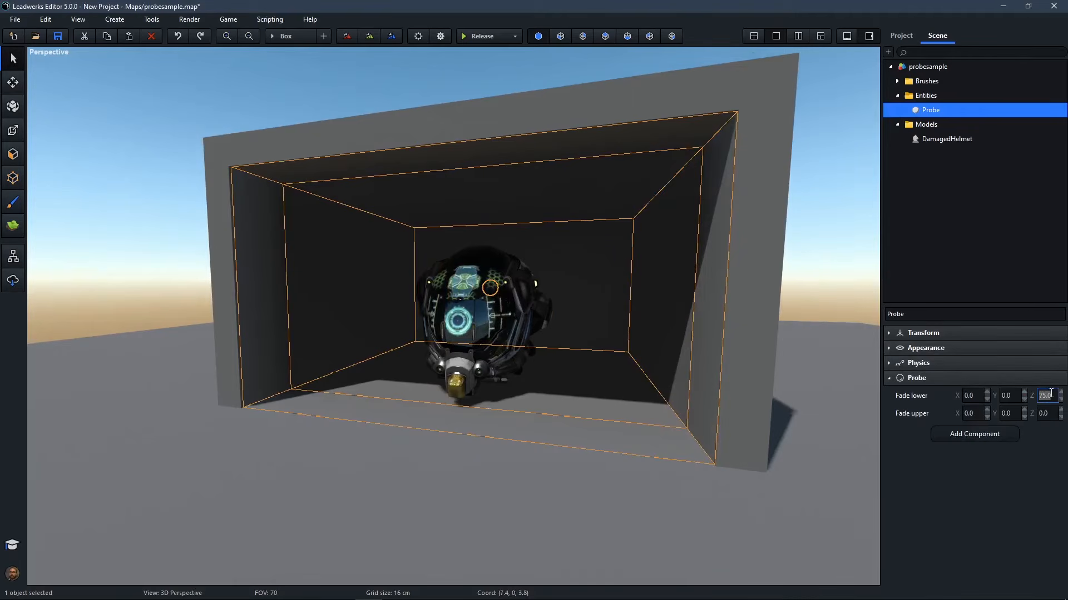
pyautogui.write('0')
pyautogui.press('Return')
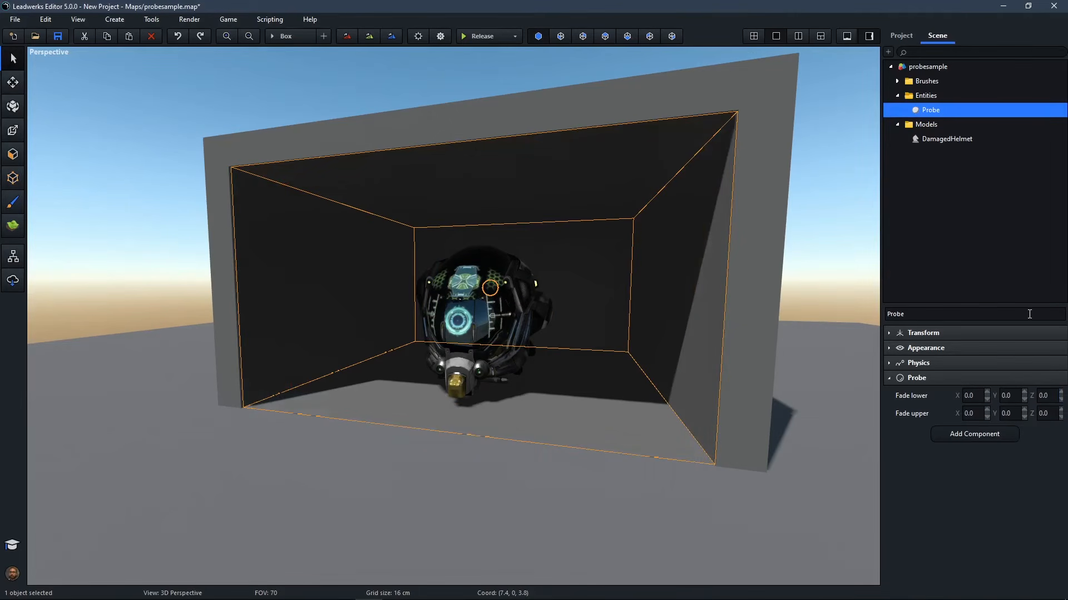
pyautogui.click(136, 227)
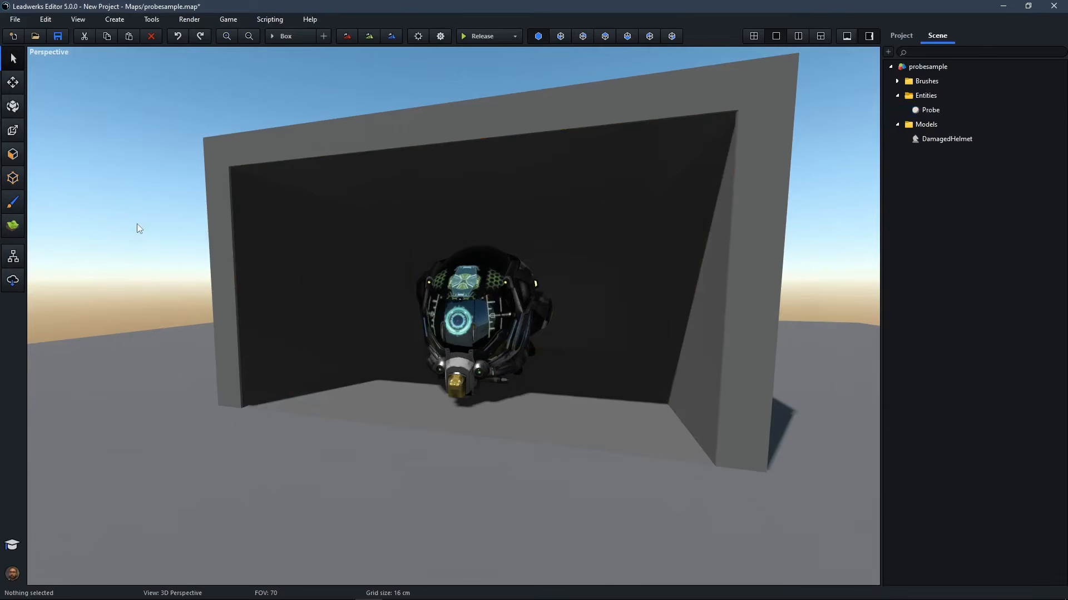
# Examine the probe's lighting edge at the enclosure's open front, briefly selecting the Probe to check its boundary on the floor
pyautogui.moveTo(378, 262); pyautogui.dragTo(448, 312, button='right')
pyautogui.press('w')
pyautogui.moveTo(540, 312); pyautogui.dragTo(523, 305, button='right')
pyautogui.press('s')
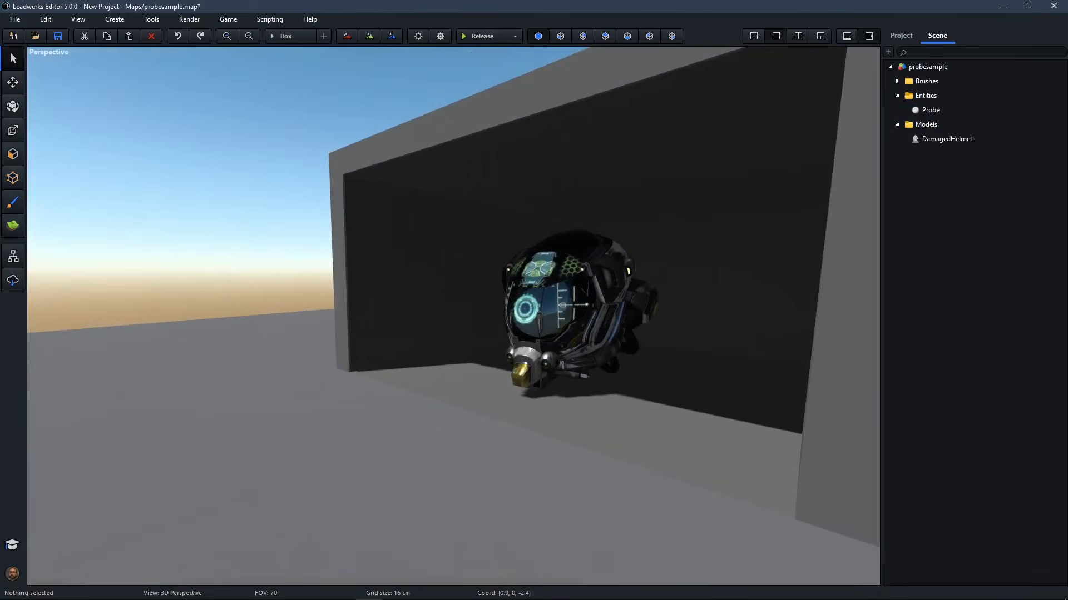
pyautogui.press('w')
pyautogui.moveTo(612, 300)
pyautogui.mouseDown(button='right')
pyautogui.moveTo(656, 289)
pyautogui.moveTo(631, 297)
pyautogui.mouseUp(button='right')
pyautogui.moveTo(415, 300); pyautogui.dragTo(711, 378, button='right')
pyautogui.click(406, 299)
pyautogui.press('w')
pyautogui.press('w')
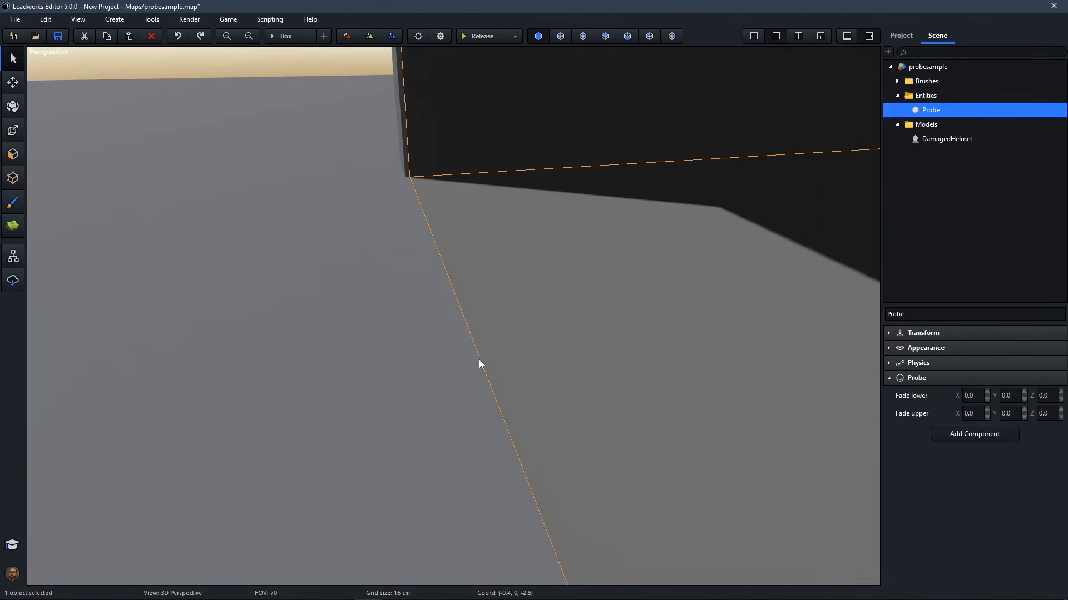
pyautogui.press('Escape')
pyautogui.moveTo(481, 402); pyautogui.dragTo(528, 356, button='right')
pyautogui.press('s')
pyautogui.press('s')
pyautogui.press('d')
pyautogui.moveTo(453, 316); pyautogui.dragTo(434, 306, button='right')
pyautogui.press('s')
pyautogui.press('w')
pyautogui.moveTo(479, 348); pyautogui.dragTo(540, 345, button='right')
pyautogui.press('w')
# Select the Probe entity in the viewport and set its lower Z fade to 80
pyautogui.click(528, 272)
pyautogui.press('s')
pyautogui.press('a')
pyautogui.press('s')
pyautogui.click(1052, 395)
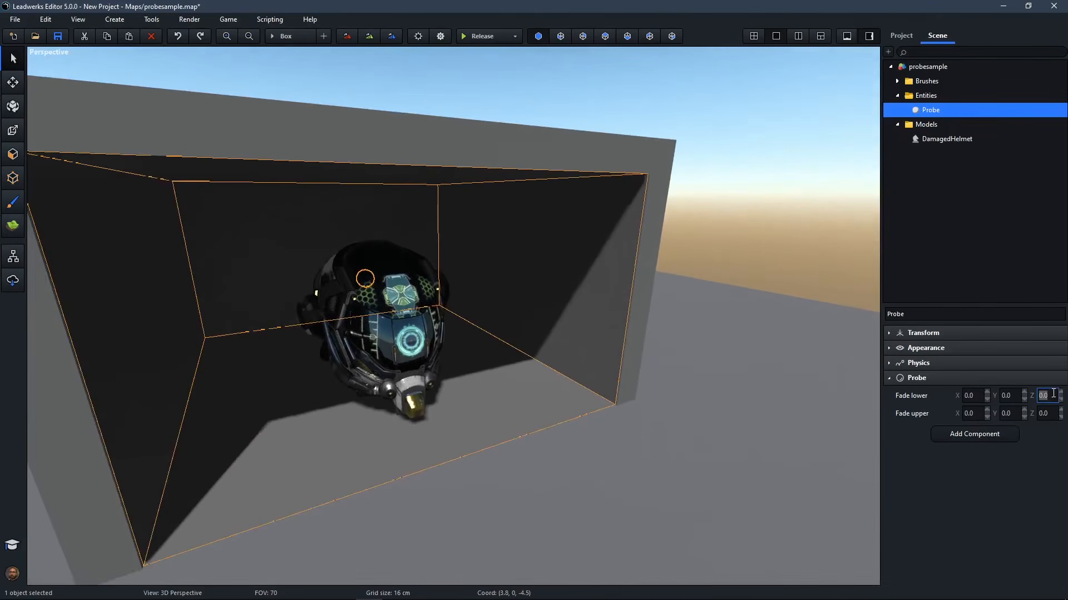
pyautogui.write('80')
pyautogui.press('Return')
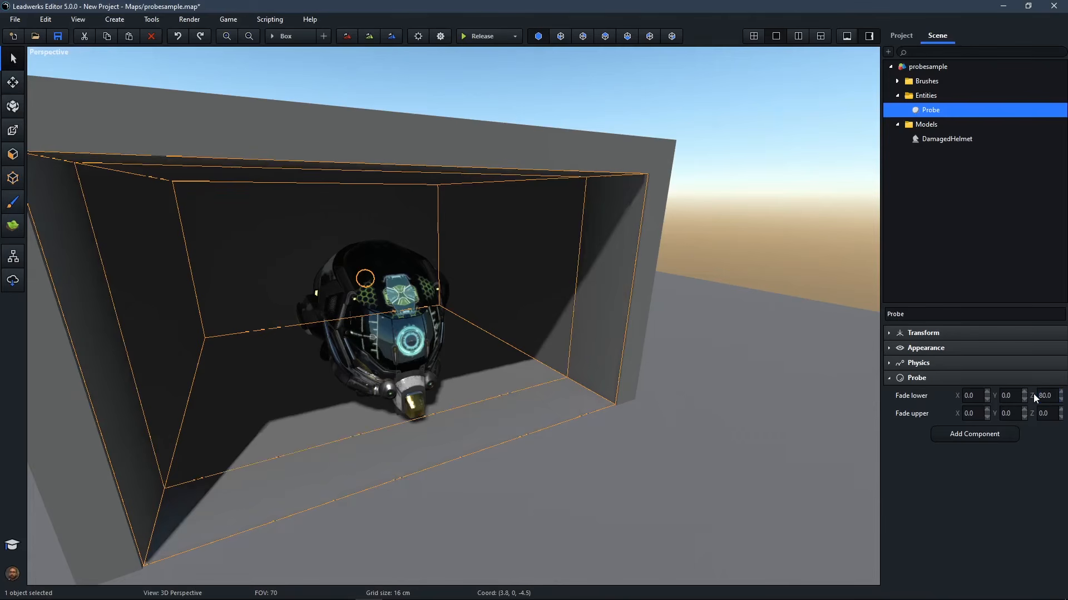
# Set the Probe's lower Z fade to 100 and deselect it
pyautogui.click(1034, 394)
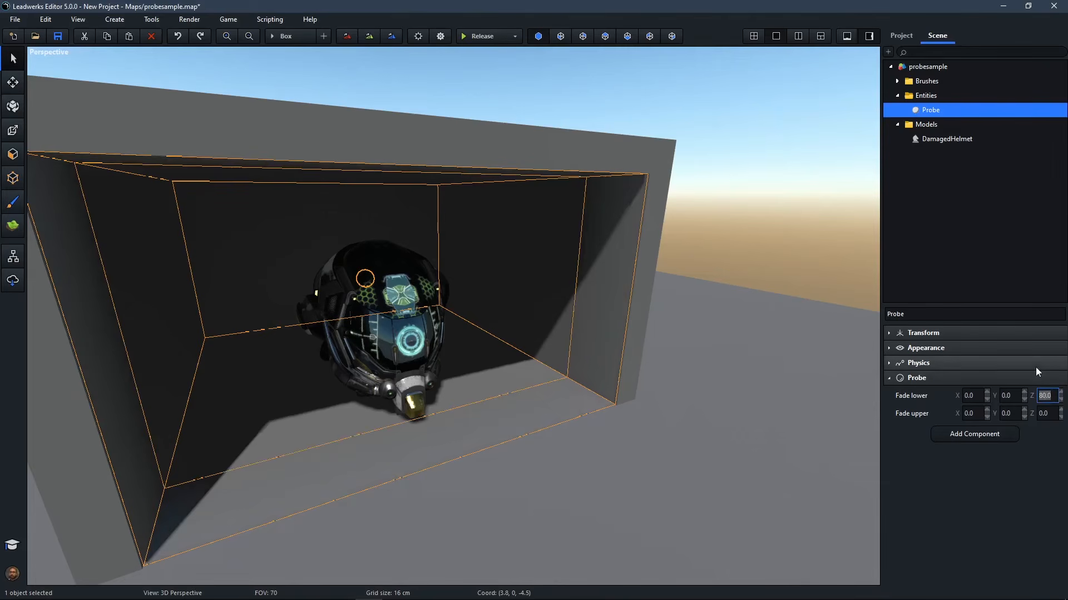
pyautogui.write('100')
pyautogui.press('Return')
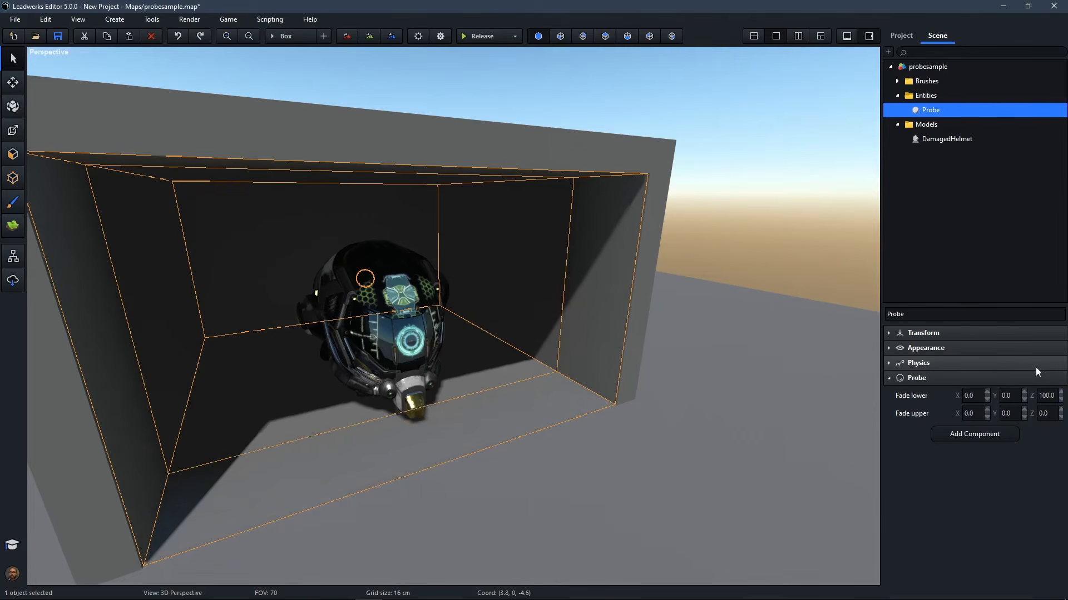
pyautogui.click(766, 224)
# Examine the softened lighting transition on the enclosure's floor, walls and helmet from different angles
pyautogui.moveTo(712, 258); pyautogui.dragTo(725, 215, button='right')
pyautogui.press('w')
pyautogui.press('s')
pyautogui.press('w')
pyautogui.press('s')
pyautogui.press('a')
pyautogui.press('d')
pyautogui.press('a')
pyautogui.moveTo(558, 335); pyautogui.dragTo(462, 336, button='right')
pyautogui.press('d')
pyautogui.press('a')
pyautogui.press('d')
pyautogui.press('a')
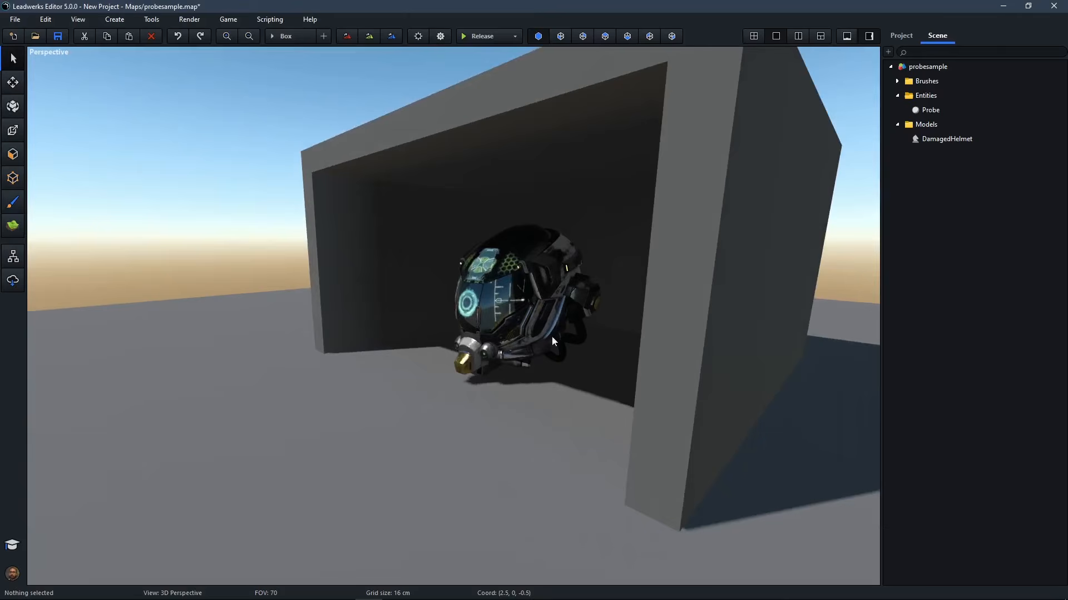
# Move the DamagedHelmet model 80 cm along the Z axis, deeper into the enclosure, and deselect it
pyautogui.click(515, 273)
pyautogui.click(12, 82)
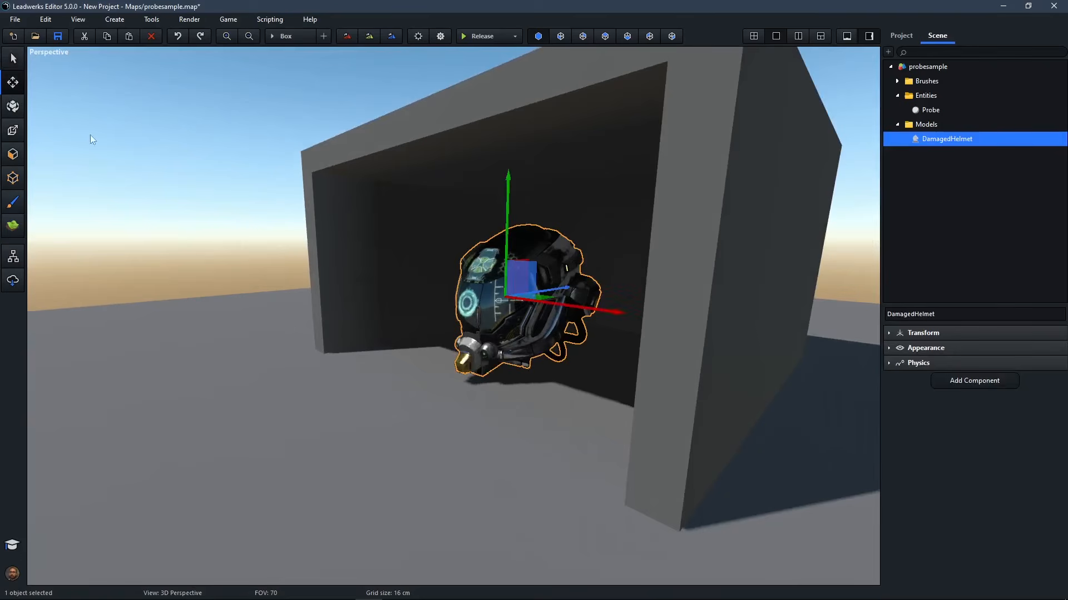
pyautogui.press('w')
pyautogui.moveTo(409, 300); pyautogui.dragTo(383, 312, button='right')
pyautogui.press('s')
pyautogui.press('a')
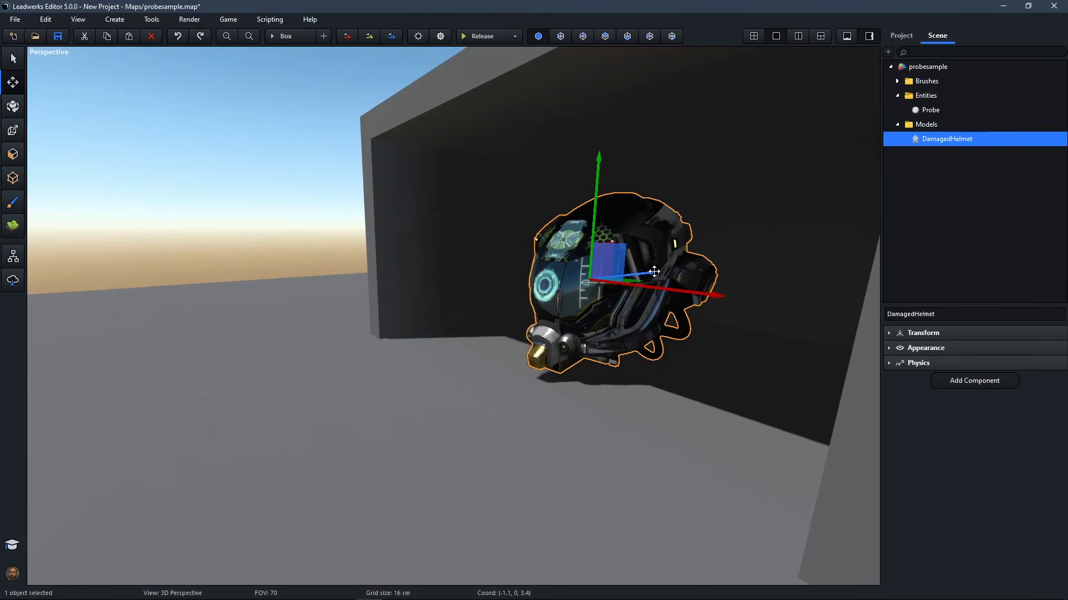
pyautogui.moveTo(654, 271); pyautogui.dragTo(686, 258)
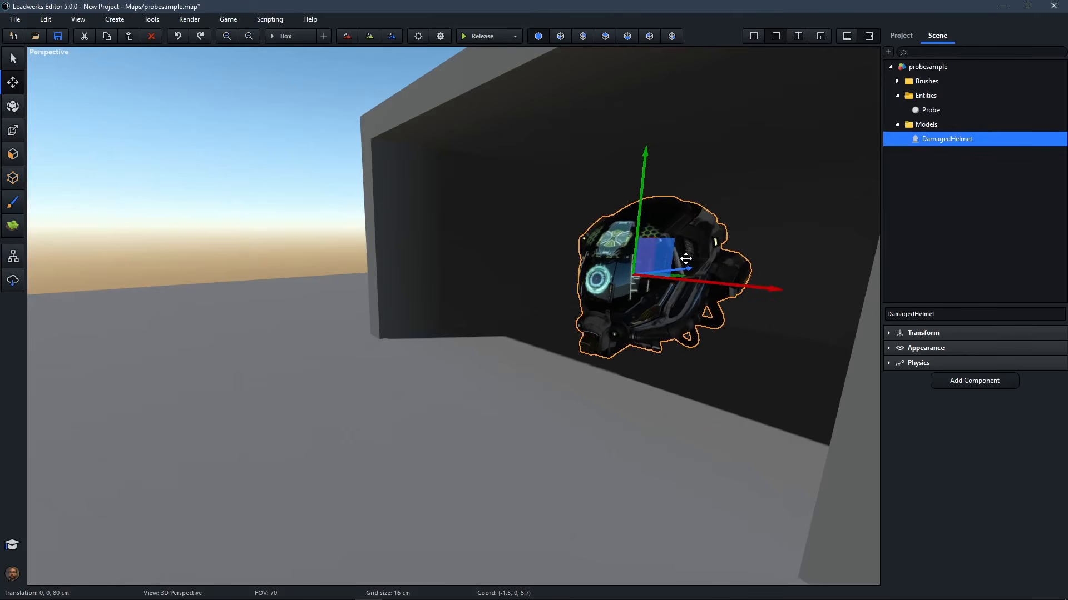
pyautogui.click(264, 206)
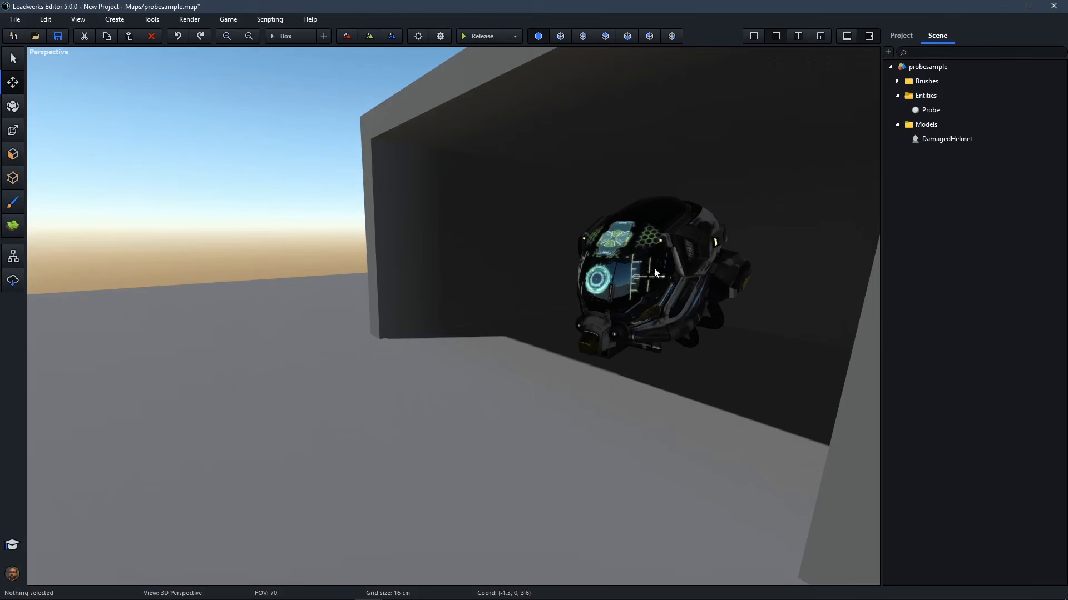
# Move the DamagedHelmet model along the Z axis out of the enclosure into the open sunlight and deselect it
pyautogui.click(696, 277)
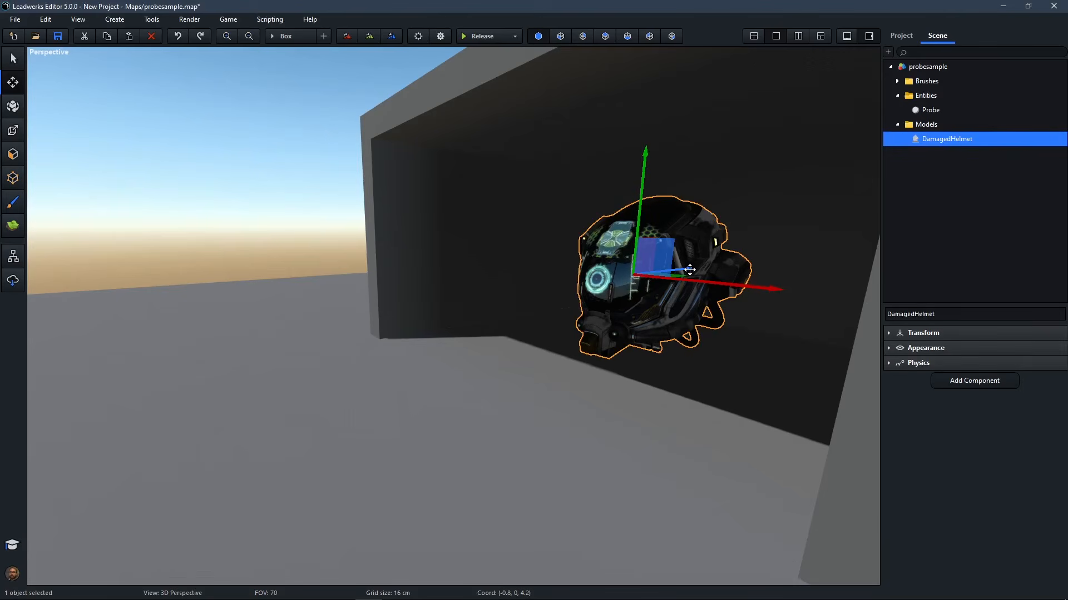
pyautogui.moveTo(690, 270); pyautogui.dragTo(487, 292)
pyautogui.click(252, 228)
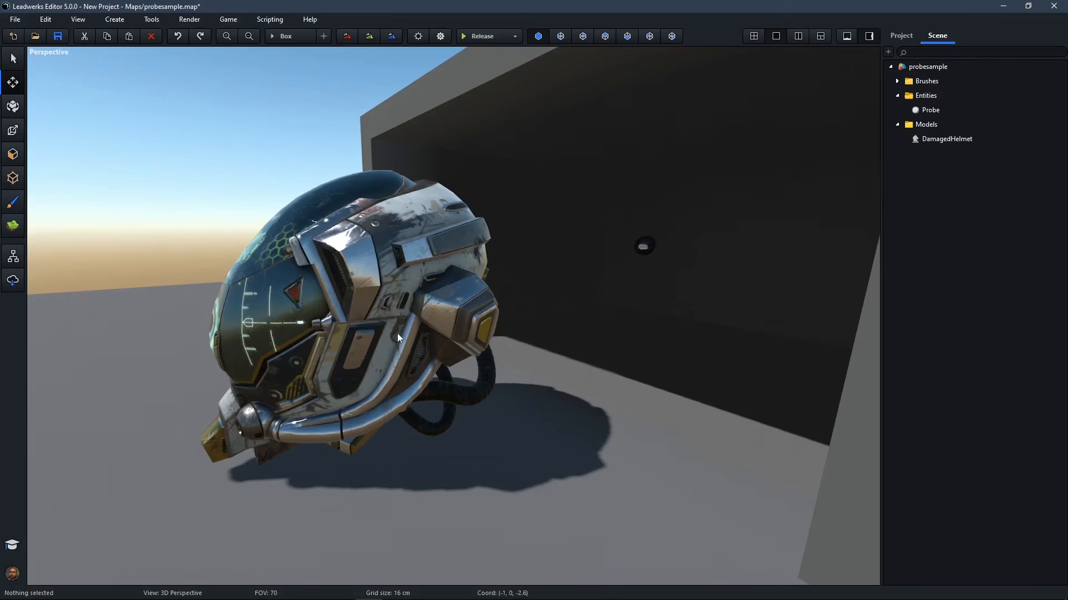
# Move the DamagedHelmet model 3 m along the Z axis back inside the enclosure and deselect it
pyautogui.click(396, 306)
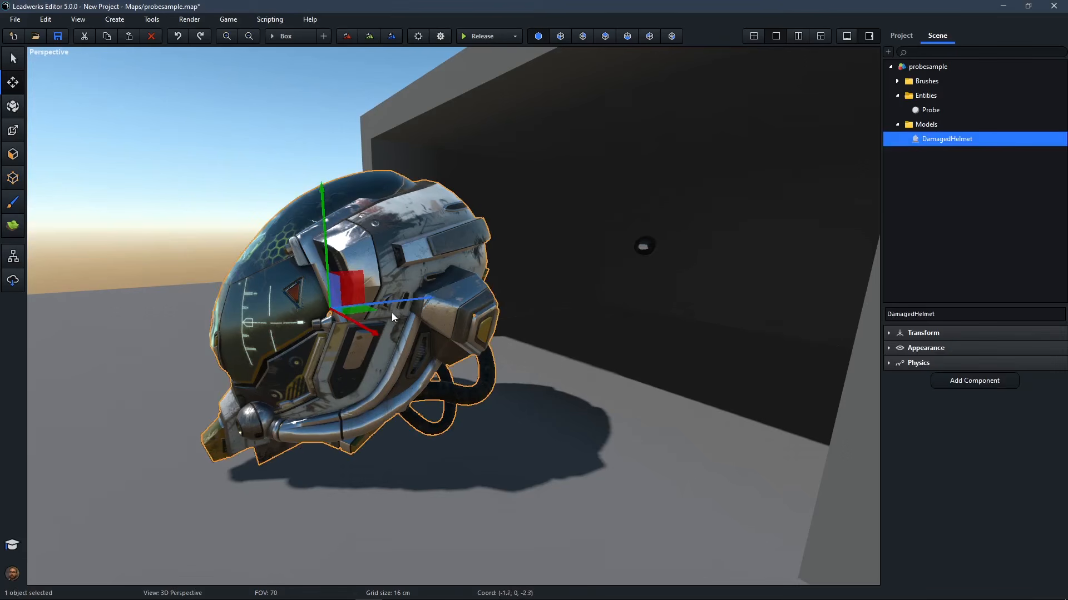
pyautogui.moveTo(411, 303); pyautogui.dragTo(642, 265)
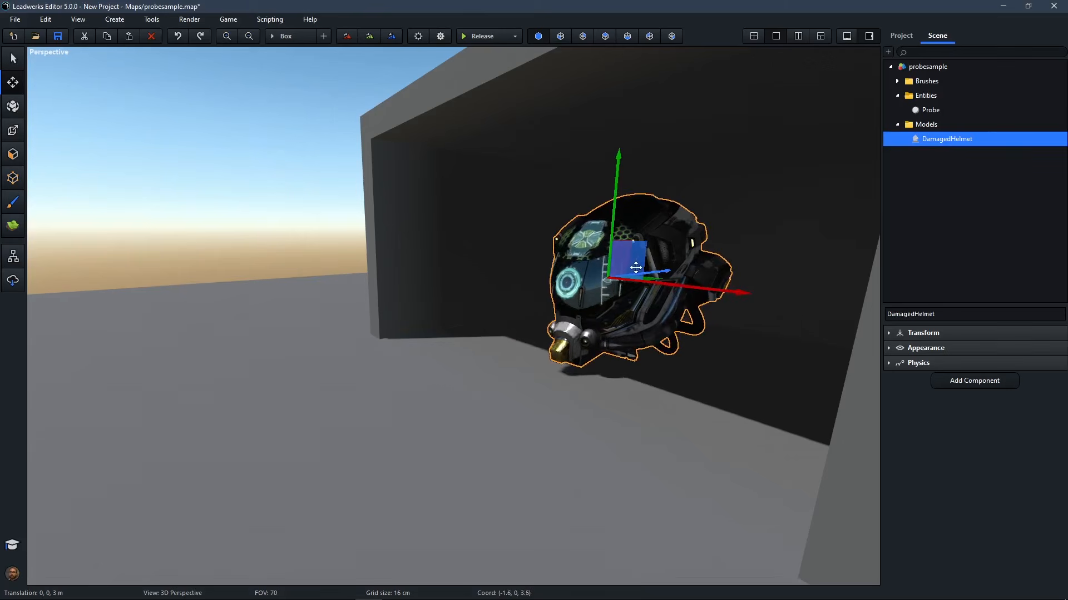
pyautogui.click(257, 225)
# Examine the helmet's reflections and the fading light at the enclosure's opening from different viewpoints
pyautogui.moveTo(256, 225); pyautogui.dragTo(431, 205, button='right')
pyautogui.press('s')
pyautogui.press('w')
pyautogui.press('s')
pyautogui.press('a')
pyautogui.press('w')
pyautogui.press('d')
pyautogui.press('s')
pyautogui.press('w')
pyautogui.press('d')
pyautogui.press('s')
pyautogui.press('w')
pyautogui.press('a')
pyautogui.press('d')
pyautogui.press('w')
pyautogui.press('s')
pyautogui.press('w')
pyautogui.press('s')
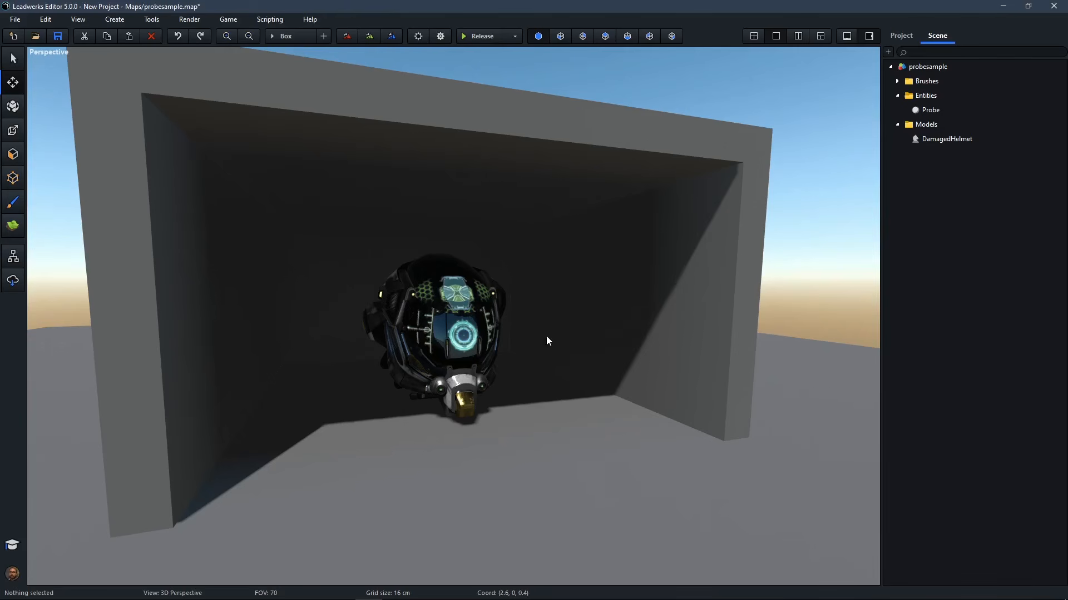
pyautogui.moveTo(546, 335); pyautogui.dragTo(535, 323, button='right')
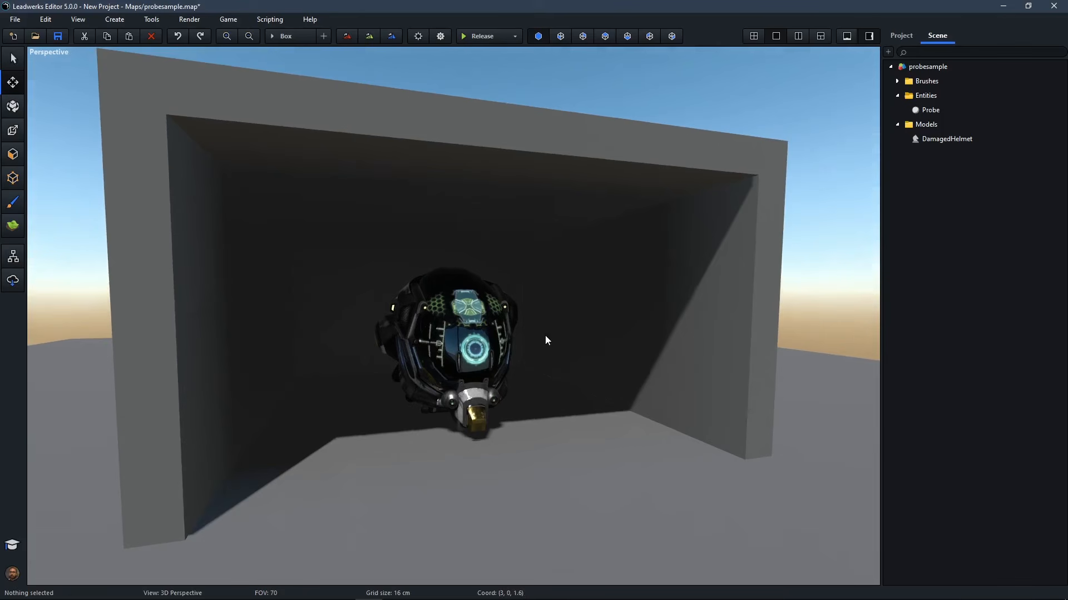